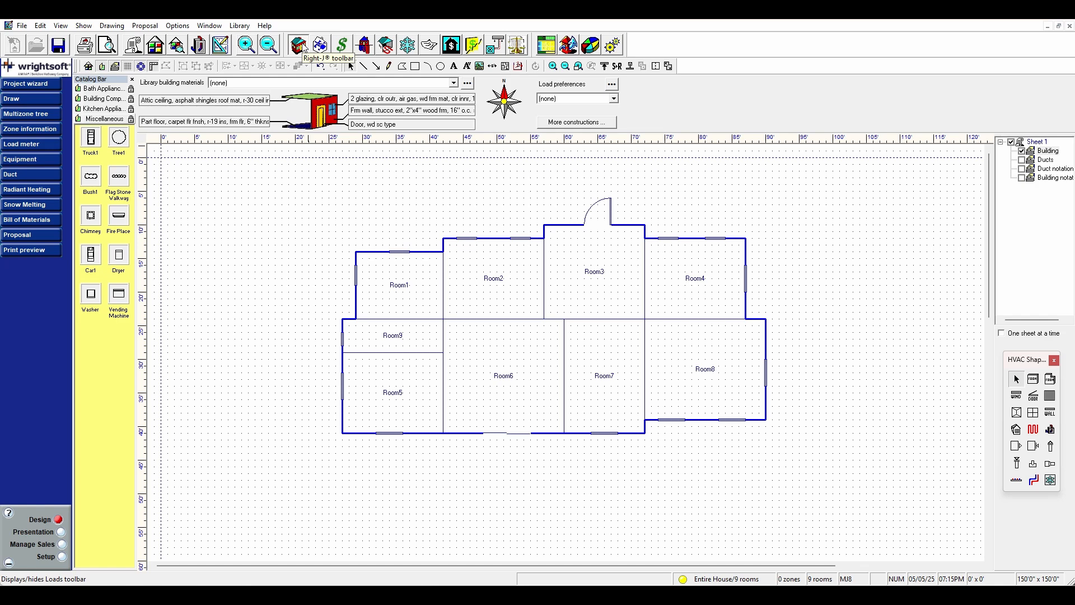
Review the Right-J worksheet loads for the entire house, Room1 and Room2, and return to the floor plan drawing
left_click(547, 49)
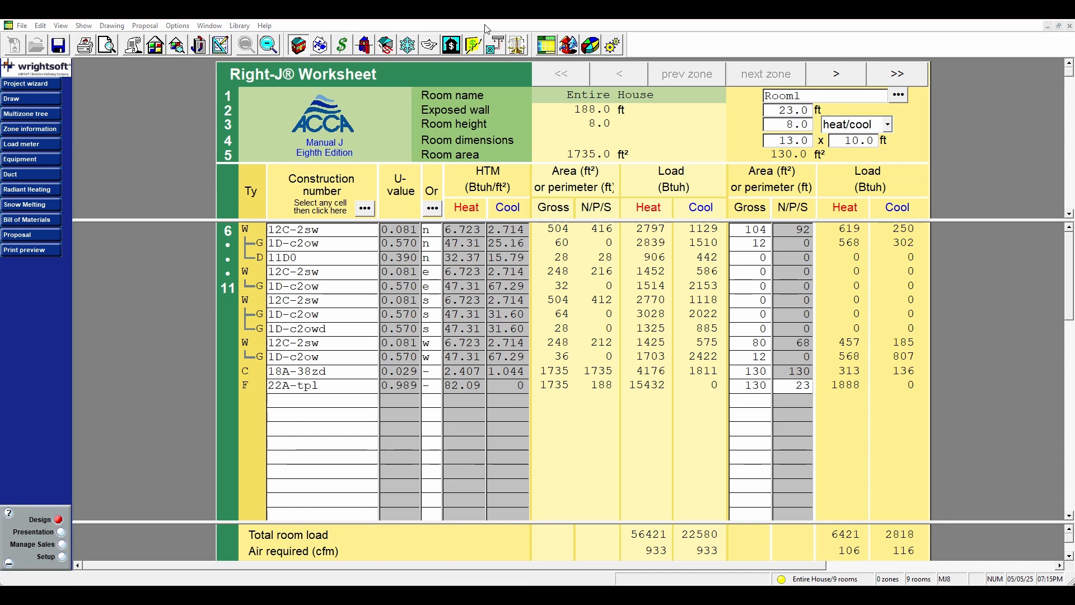
scroll(696, 388, "down", 6)
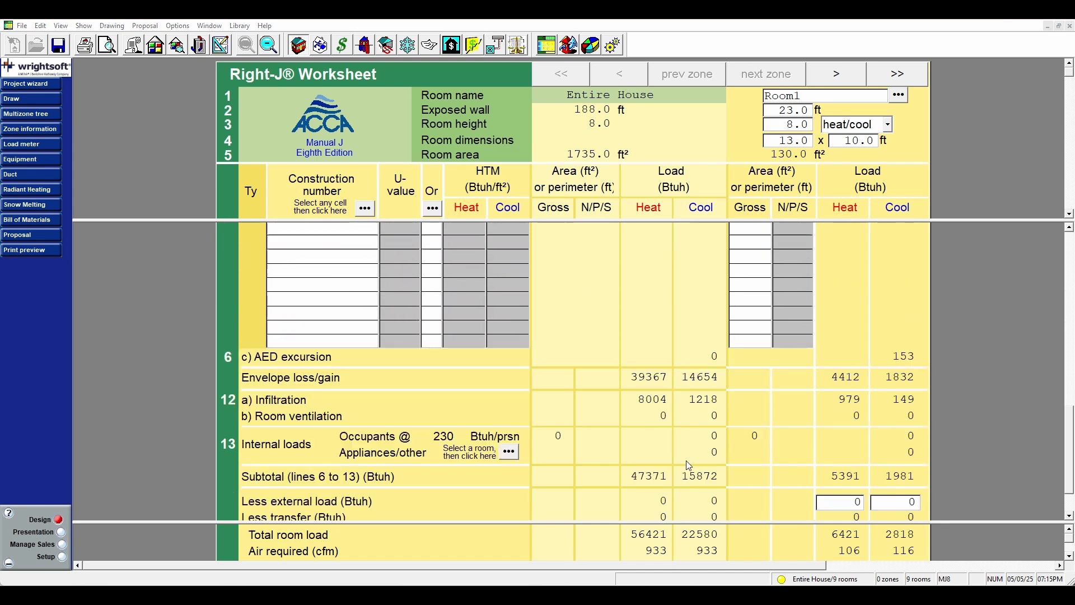
scroll(666, 381, "up", 6)
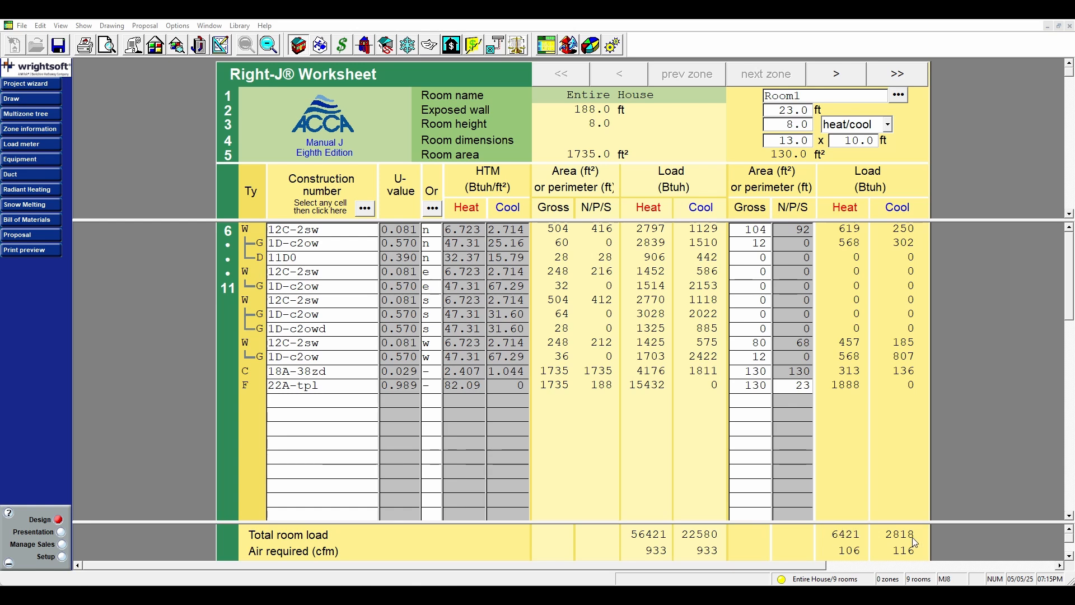
left_click(834, 82)
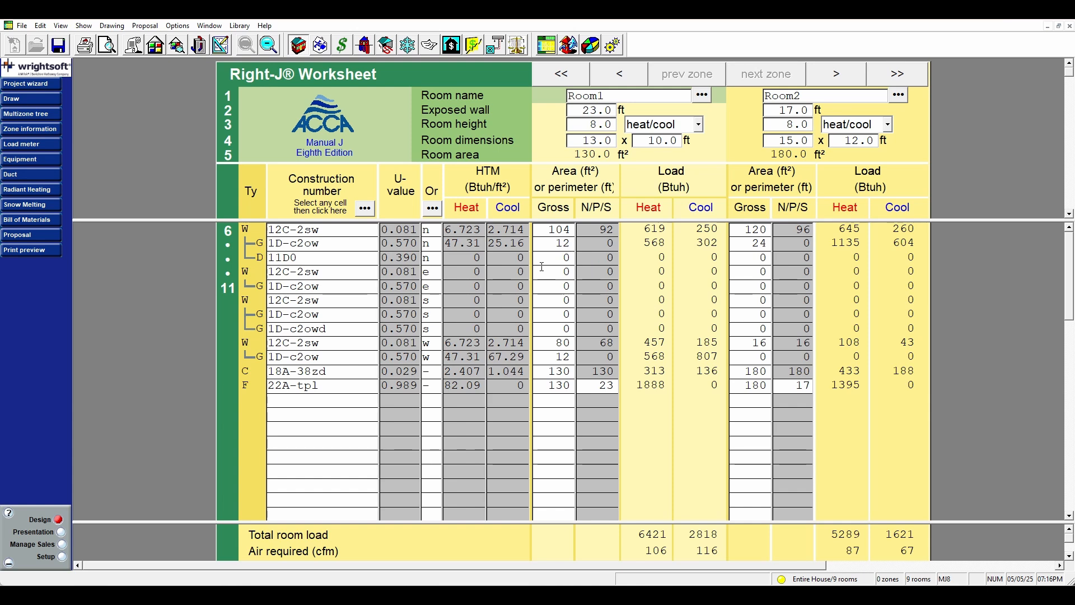
left_click(218, 44)
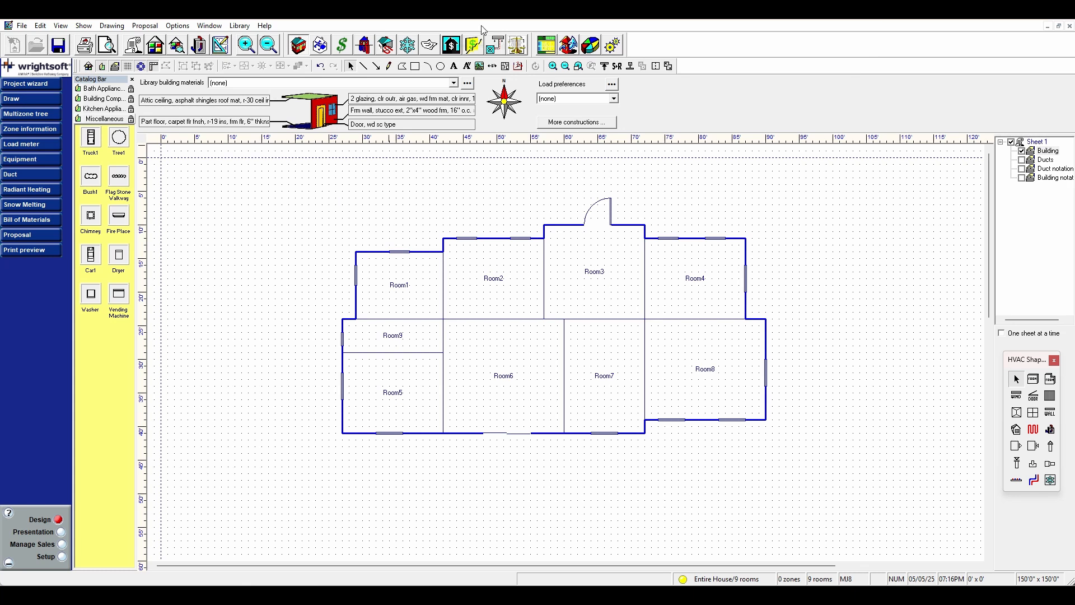
Switch to the browser, open ACCA's Manual D Residential Duct Design page and read through its list of sections
key("alt+Tab")
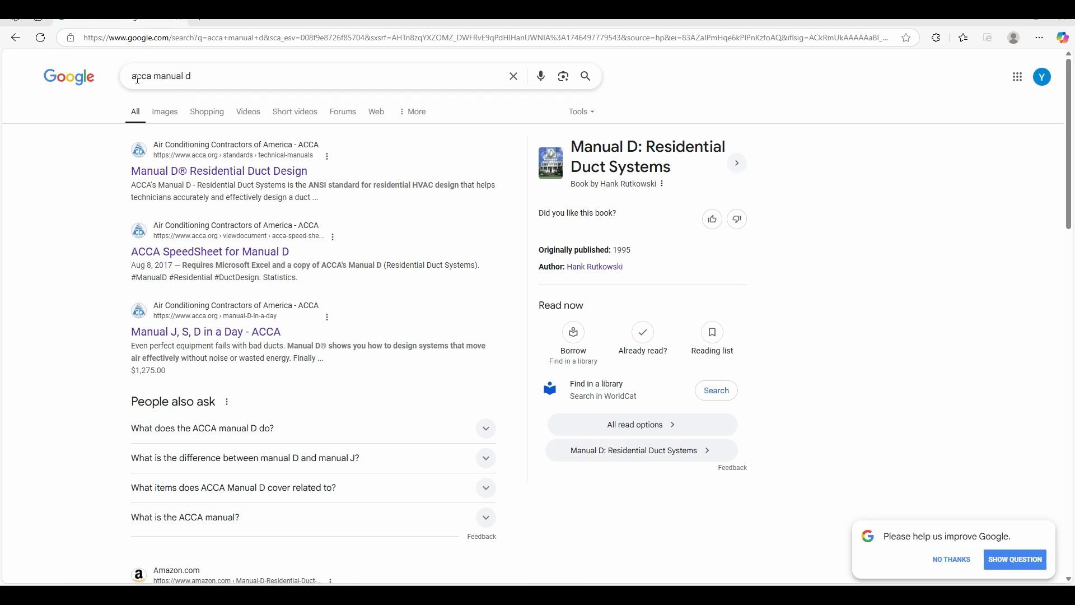
left_click(221, 171)
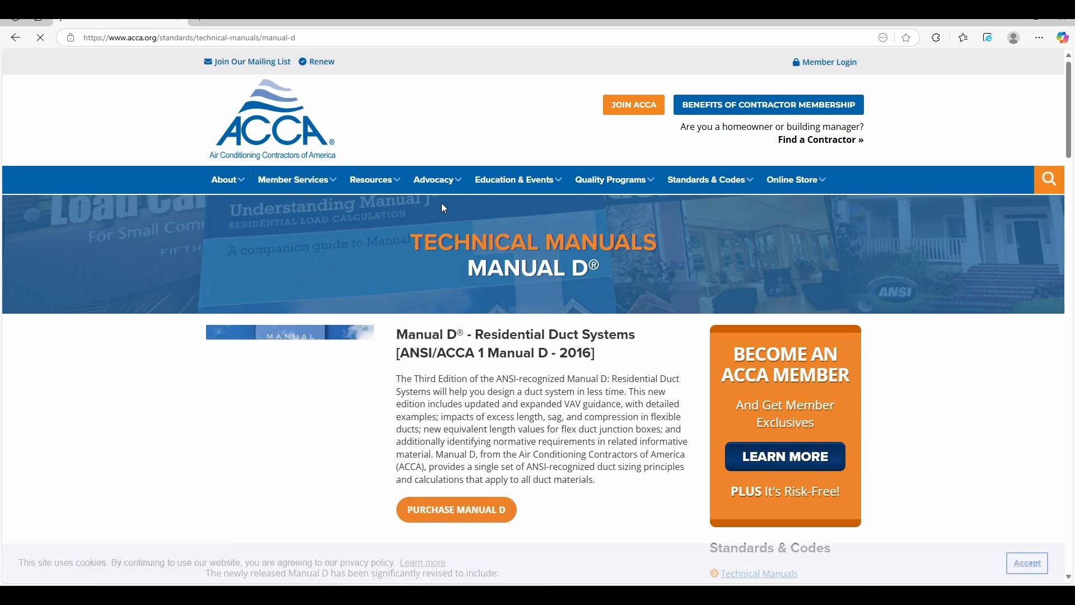
scroll(188, 399, "down", 3)
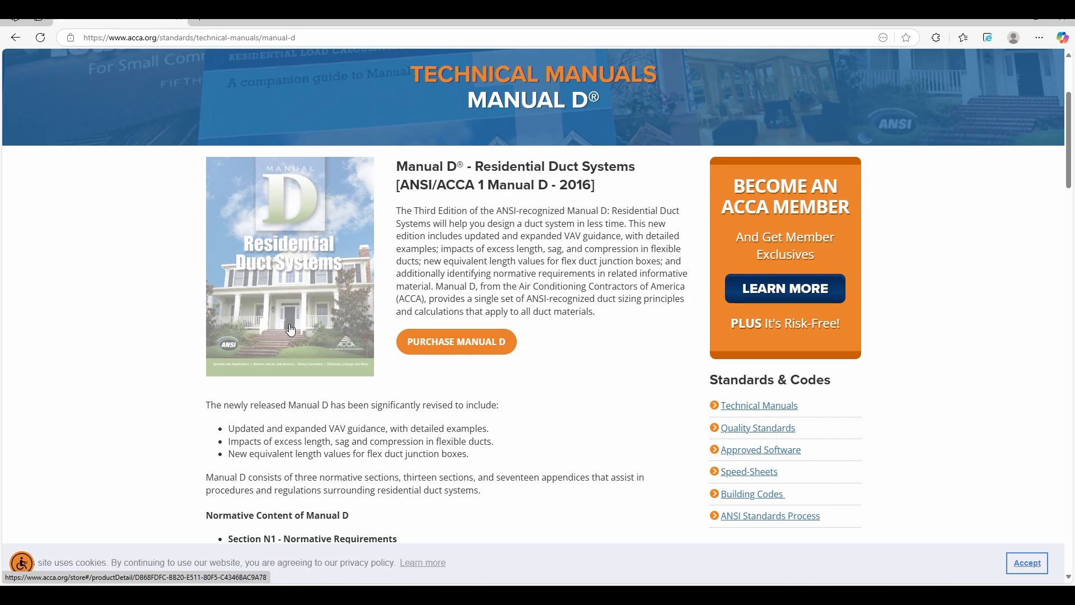
scroll(147, 399, "down", 3)
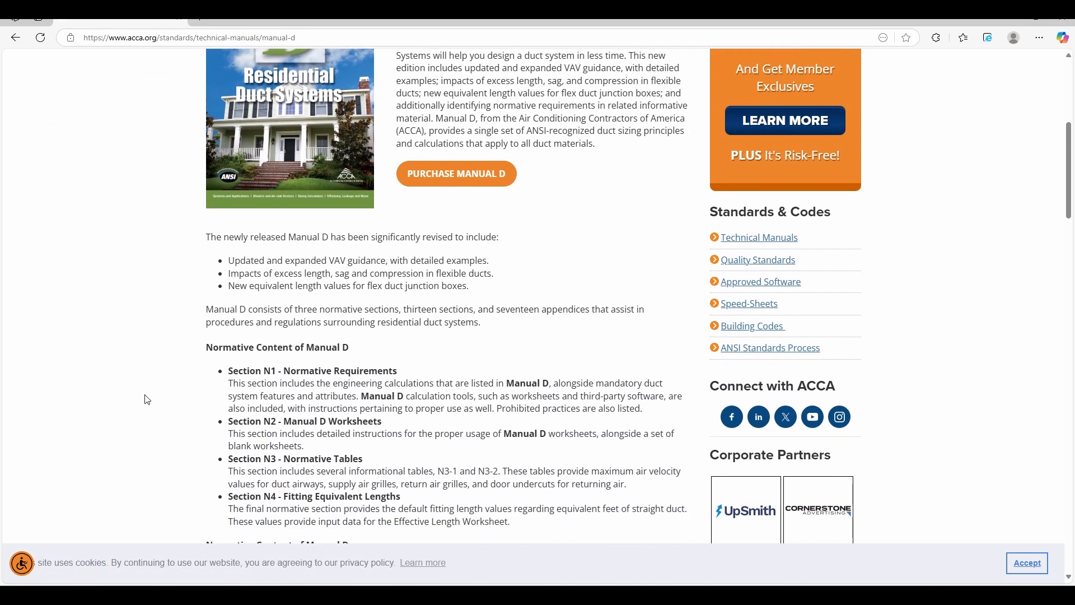
scroll(147, 400, "down", 1)
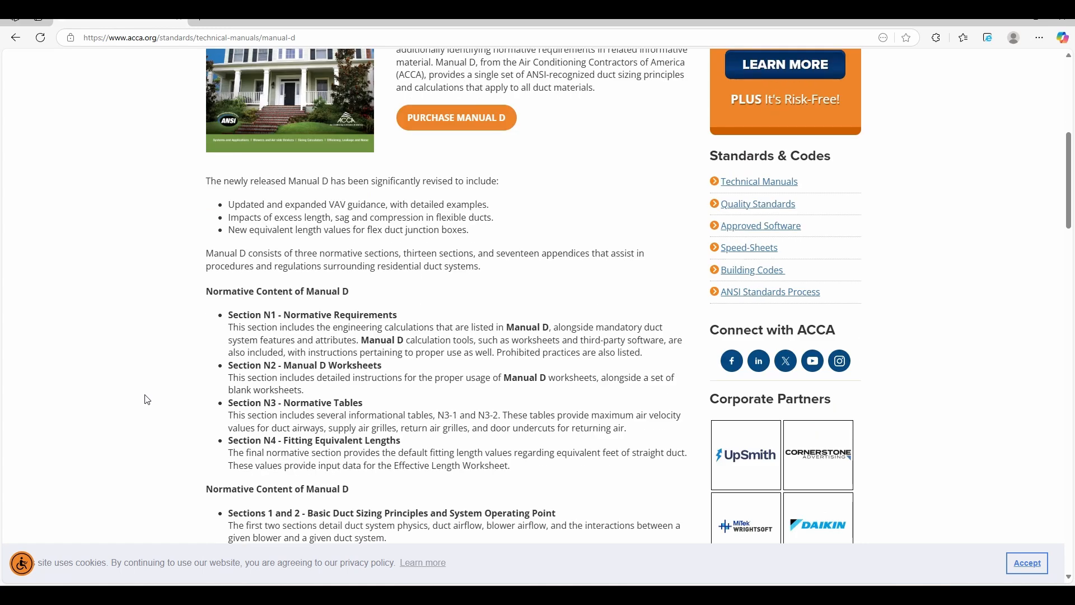
scroll(147, 399, "down", 2)
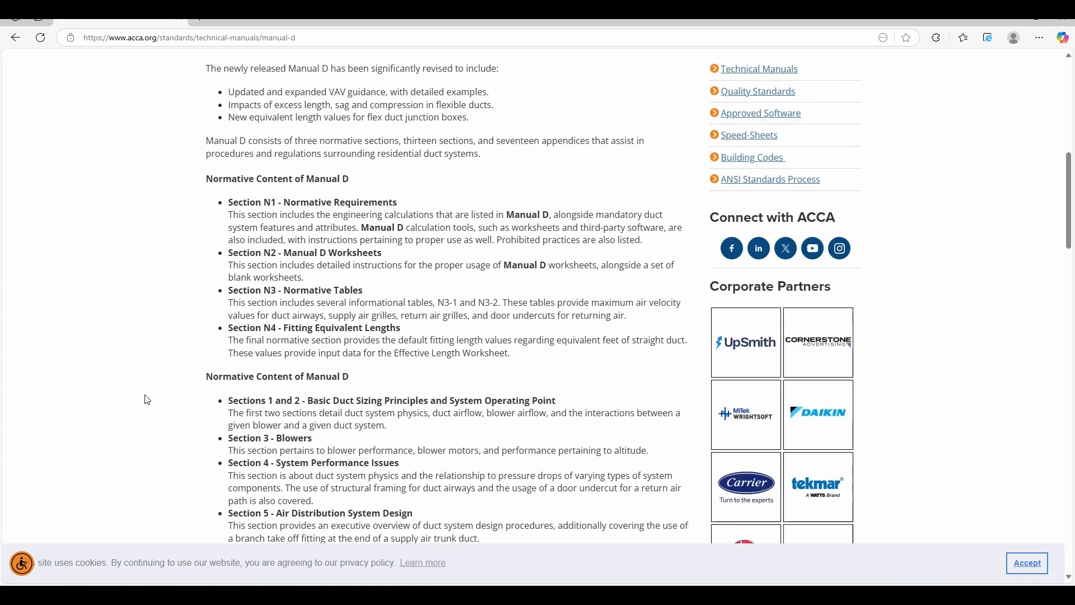
scroll(147, 399, "down", 2)
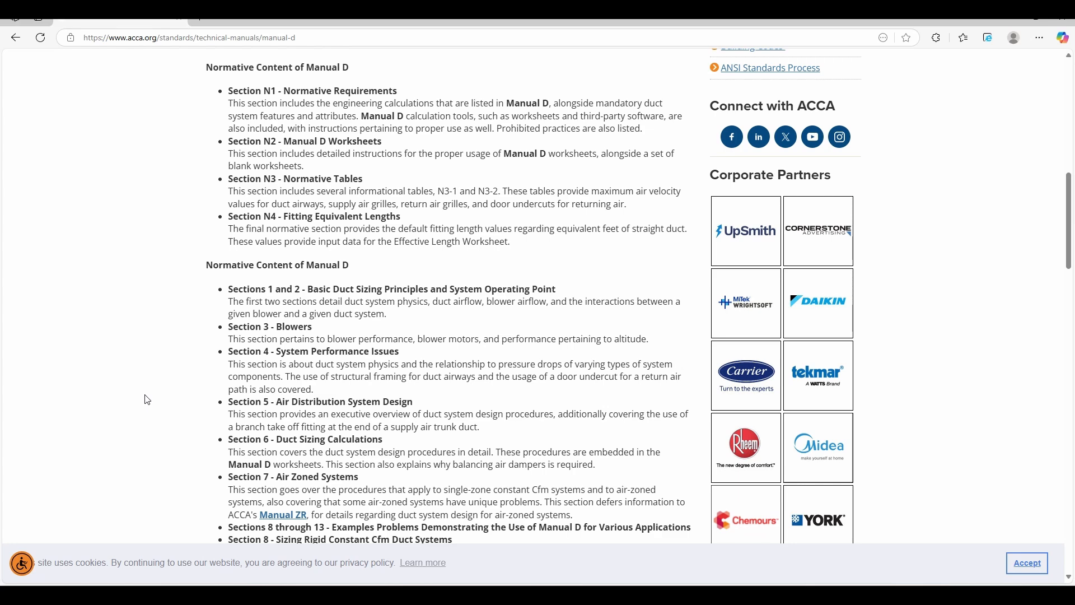
scroll(147, 399, "down", 1)
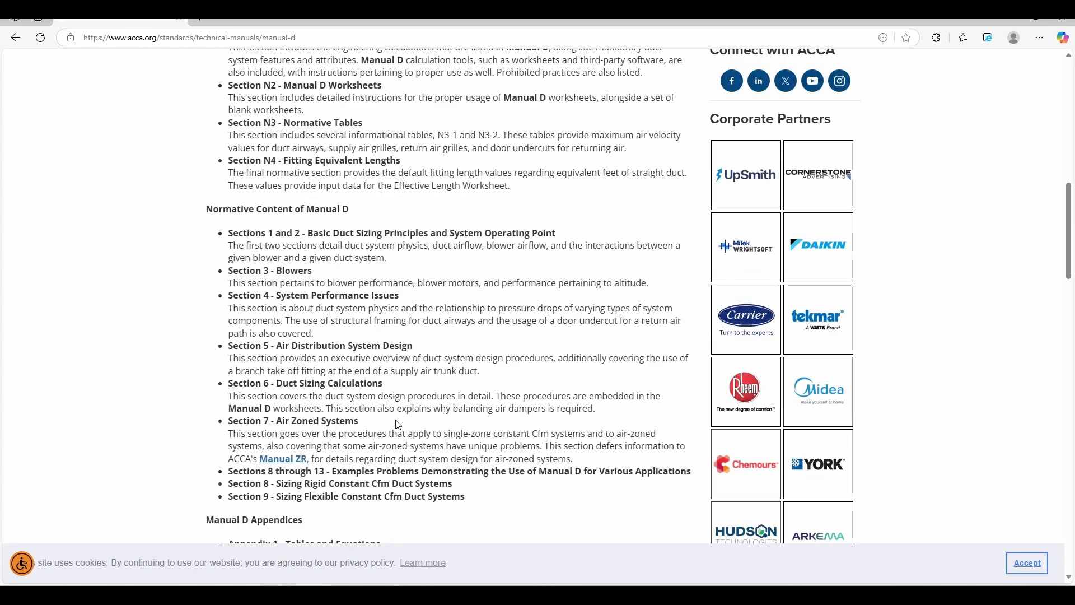
Examine the Manual D entries on Duct Sizing Calculations, Air Distribution System Design and Appendix 4 Fitting Equivalent Length Adjustments
left_click_drag(397, 385, 275, 384)
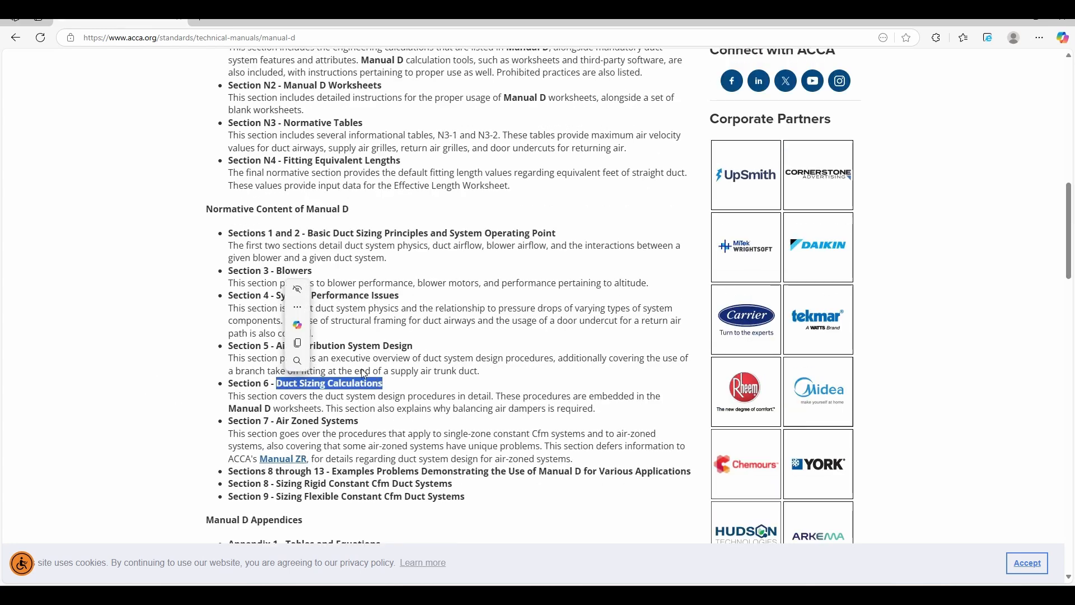
left_click(401, 347)
left_click_drag(400, 347, 316, 347)
left_click(149, 431)
scroll(137, 445, "down", 3)
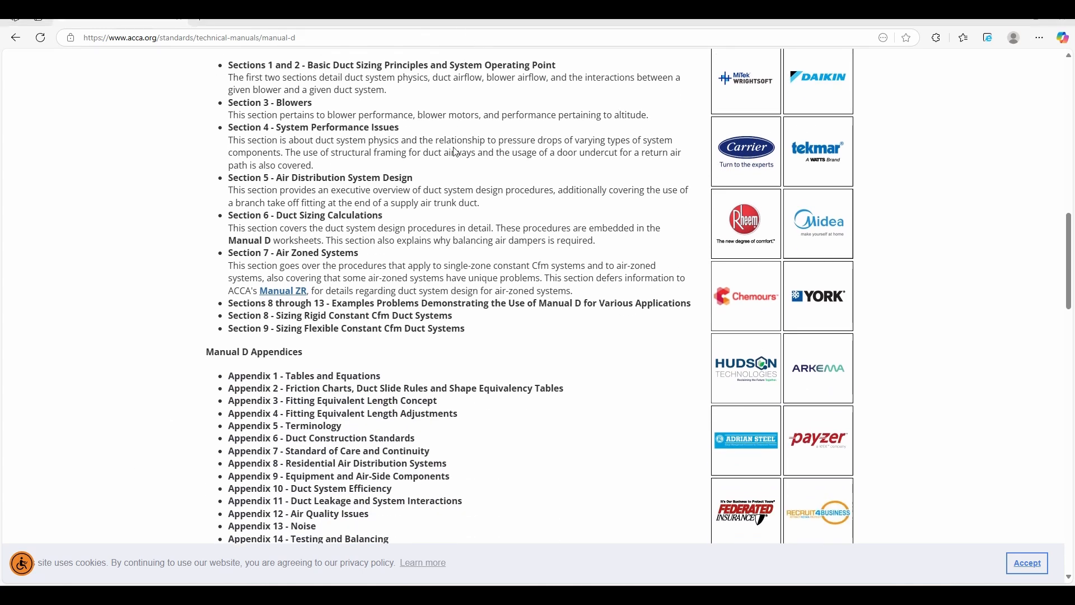
scroll(427, 401, "down", 1)
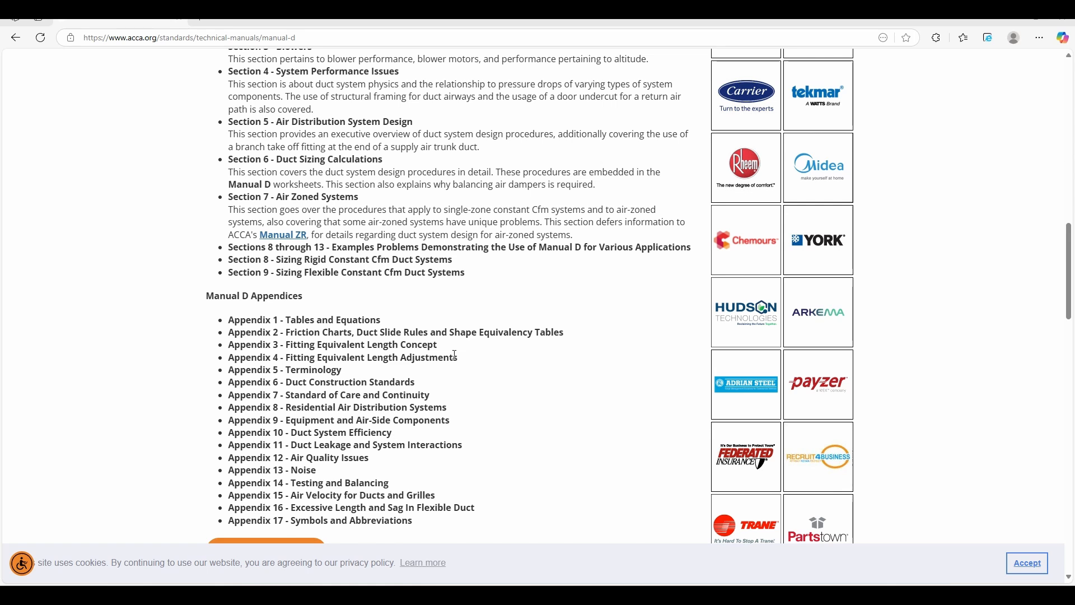
left_click_drag(455, 355, 287, 356)
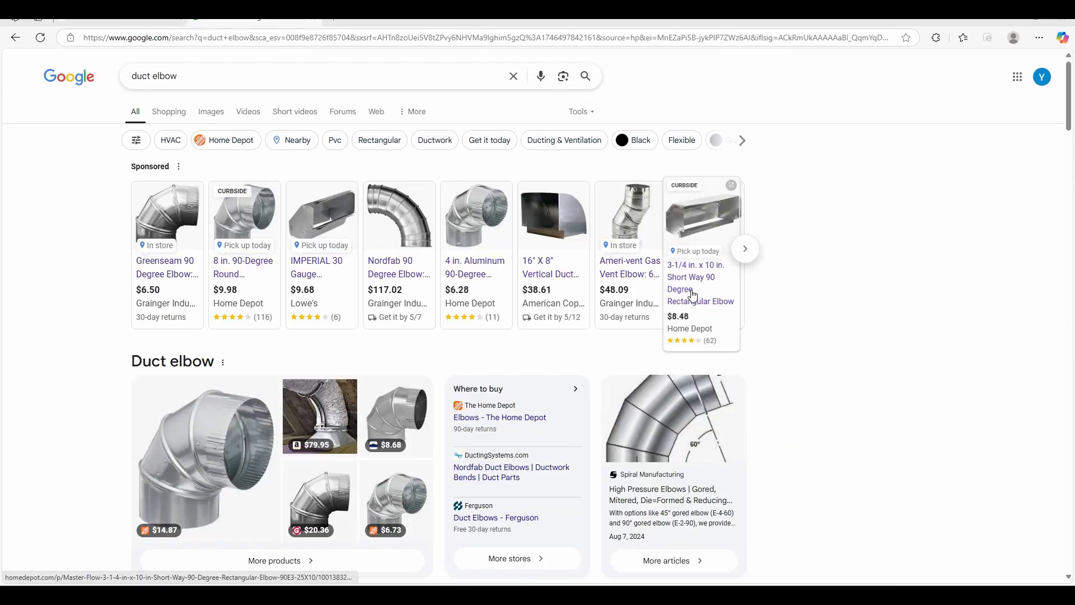
Look over the duct elbow search results and view them as images
scroll(895, 405, "down", 1)
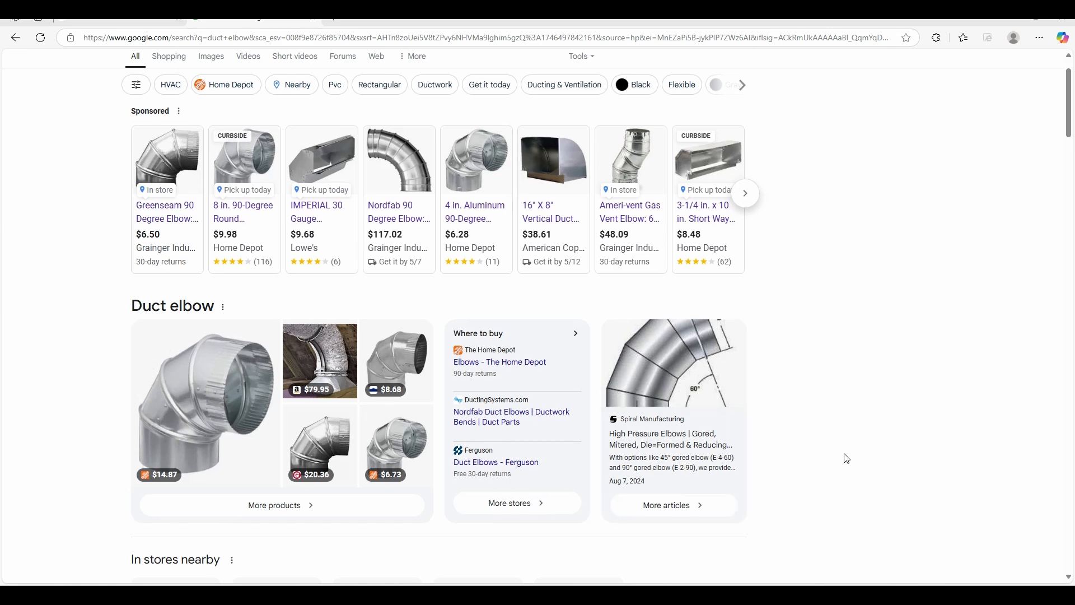
scroll(847, 459, "up", 1)
left_click(211, 111)
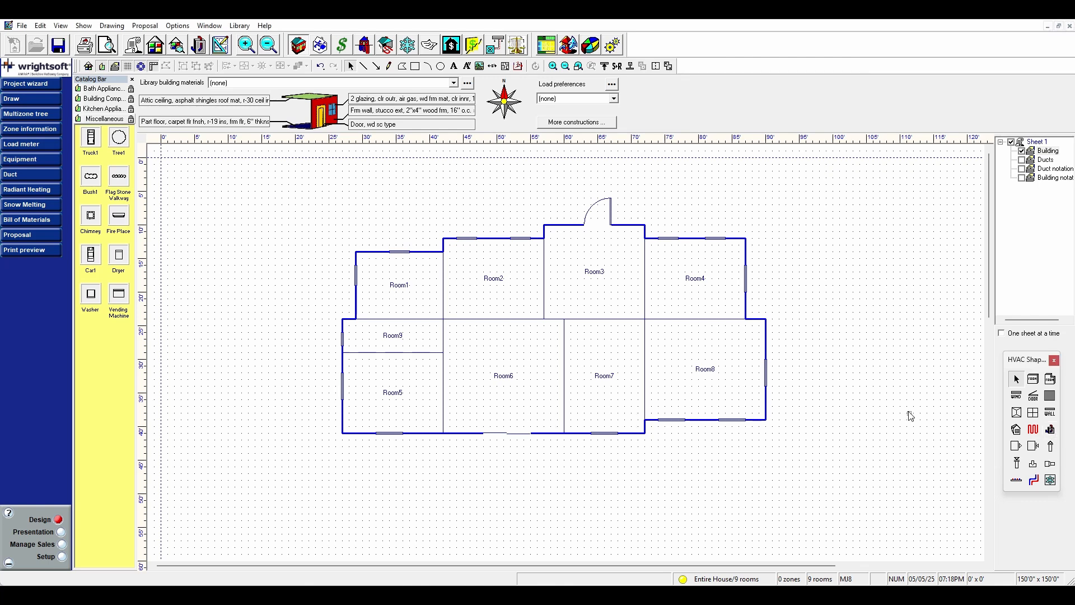
Back in the Wrightsoft drawing, place the HVAC equipment near Room6's upper-left corner with the room registers, and move the unit into Room9
left_click(1051, 429)
left_click(463, 329)
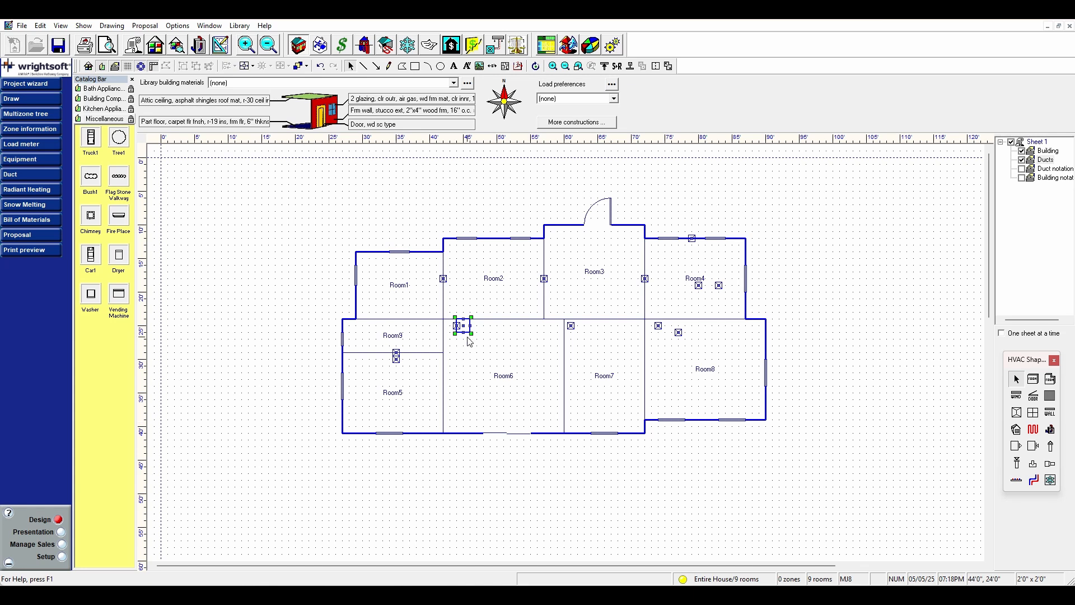
left_click_drag(469, 330, 429, 337)
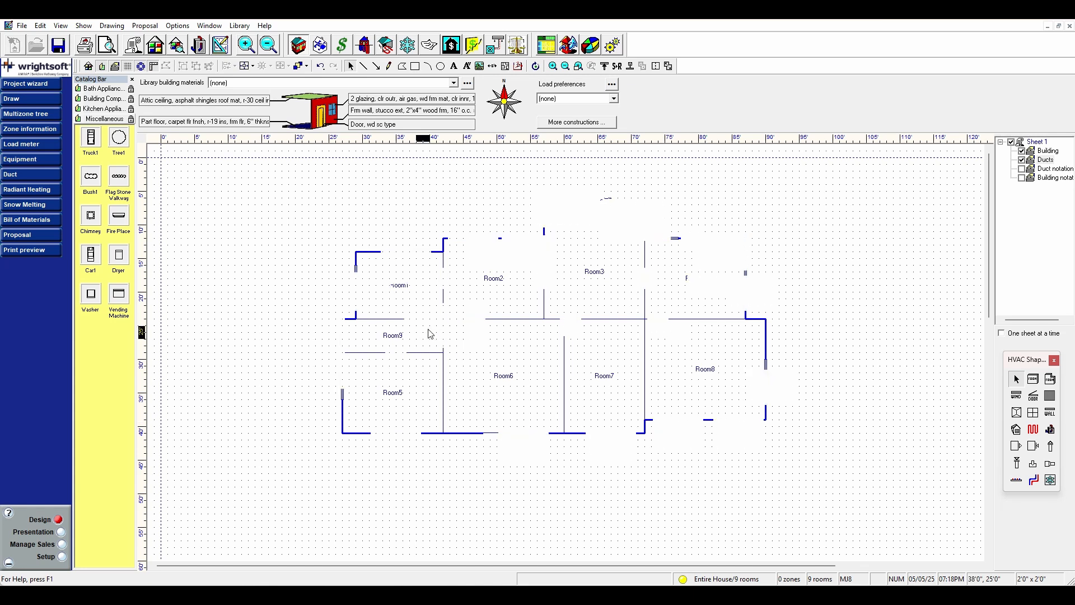
left_click(483, 351)
Move Room9's register up off the wall shared with Room5, and relocate the HVAC equipment to the upper part of Room7
left_click(396, 356)
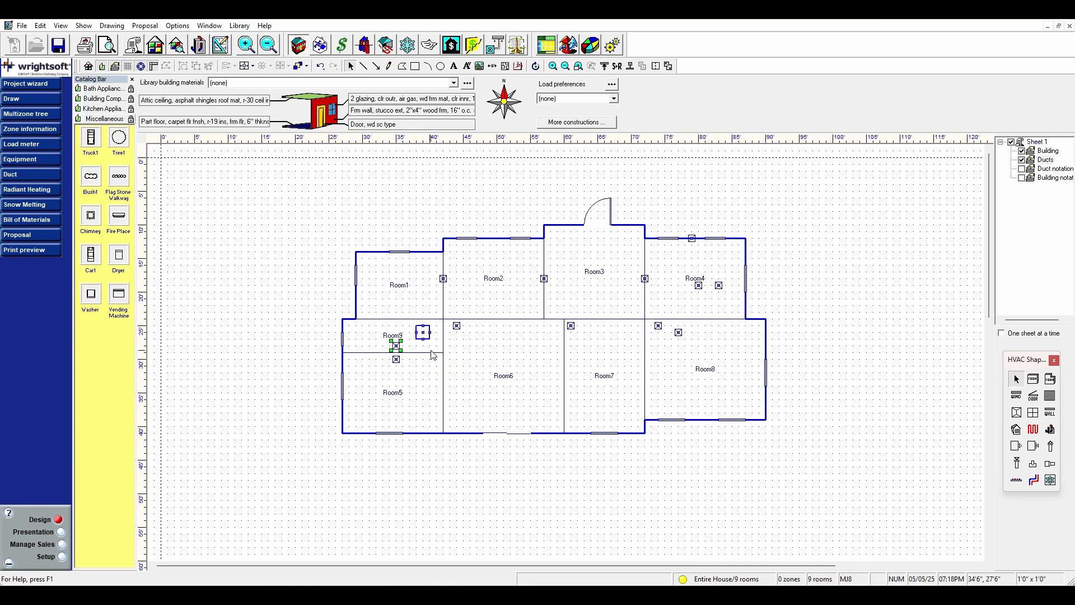
left_click(425, 334)
left_click_drag(426, 334, 594, 341)
Add a second supply register near Room6's upper-right corner and lower the existing one to line up with it
left_click(1016, 447)
left_click(543, 332)
left_click(457, 326)
left_click_drag(457, 325, 457, 332)
Move the Room1, Room2 and Room3 registers off the shared walls into their rooms, and spread Room4's two registers apart
scroll(521, 319, "up", 1)
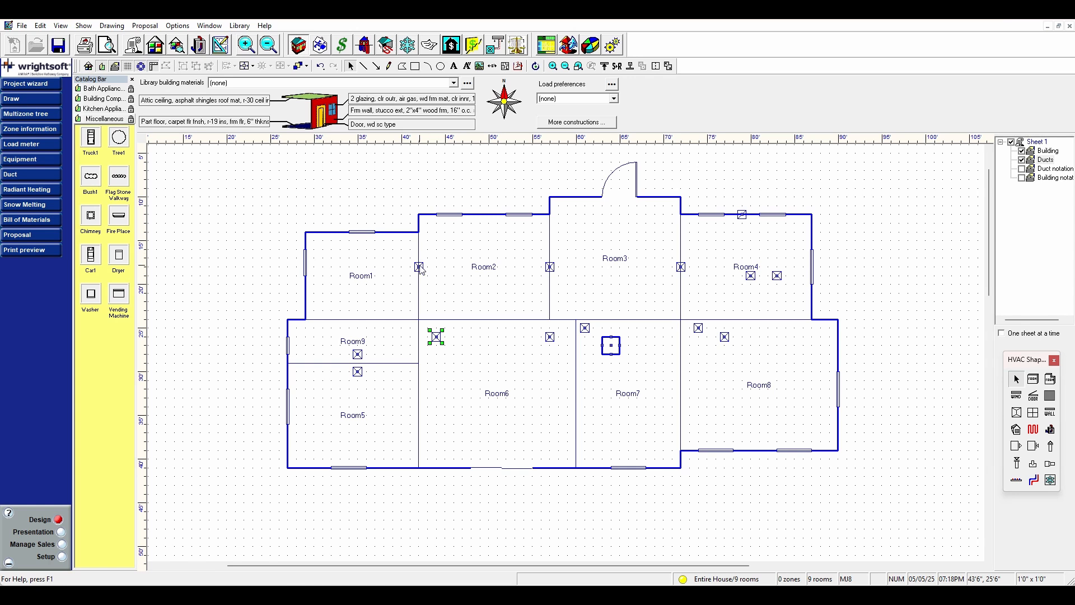
left_click_drag(421, 269, 388, 283)
left_click_drag(552, 268, 534, 286)
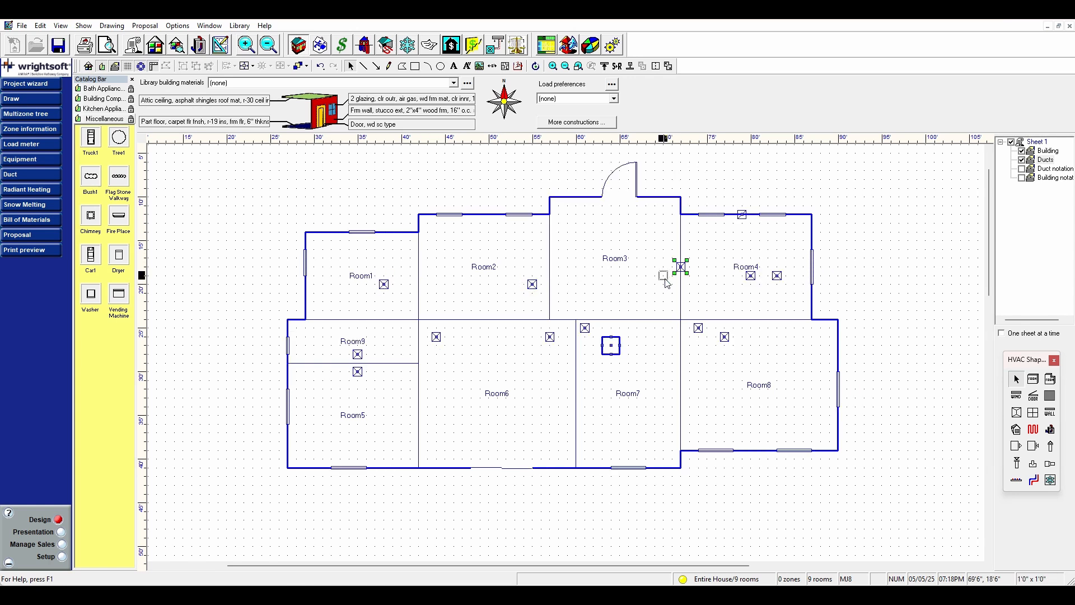
left_click_drag(681, 273, 663, 284)
left_click_drag(751, 275, 797, 294)
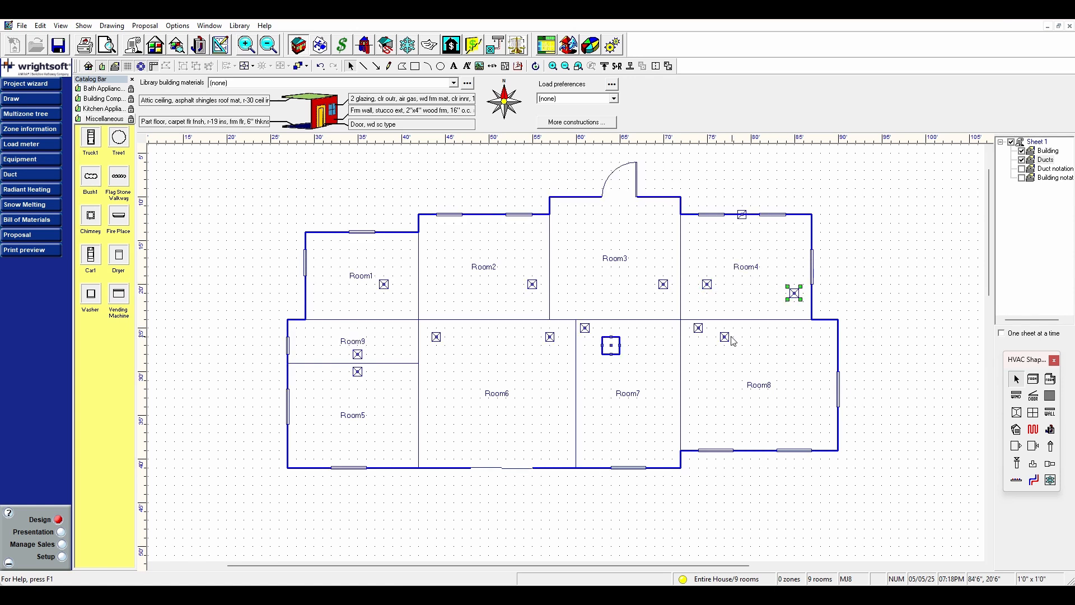
Move Room8's two registers to opposite ends of the room, aligned with each other near its upper wall
left_click_drag(728, 337, 814, 338)
left_click(700, 329)
left_click_drag(700, 329, 700, 338)
left_click(915, 363)
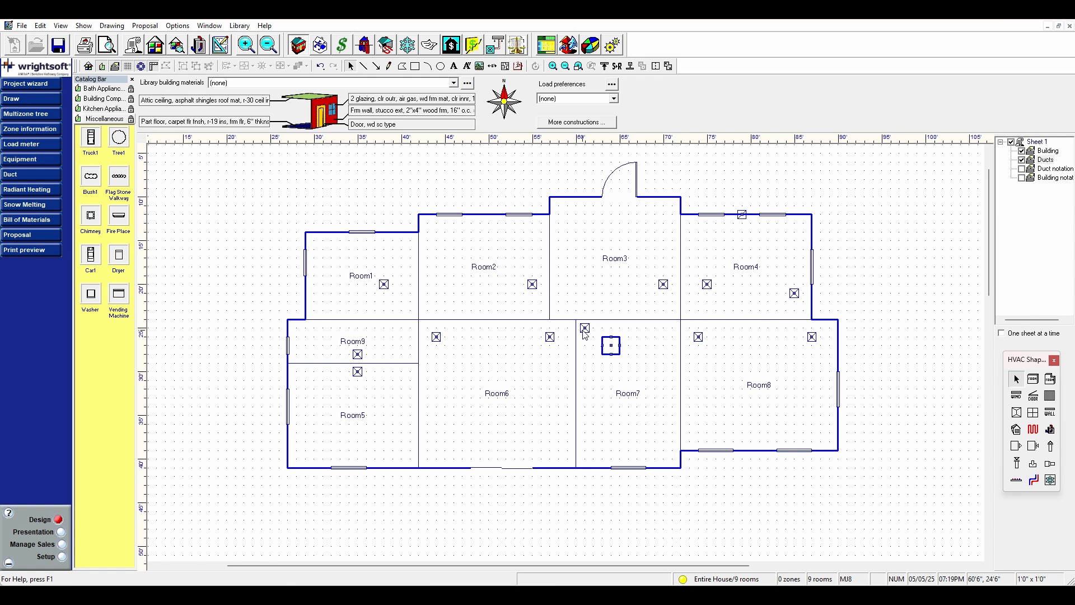
Move Room7's register to the upper-right part of the room, beyond the HVAC equipment
left_click(585, 327)
left_click_drag(658, 344, 658, 345)
left_click(910, 367)
left_click(549, 337)
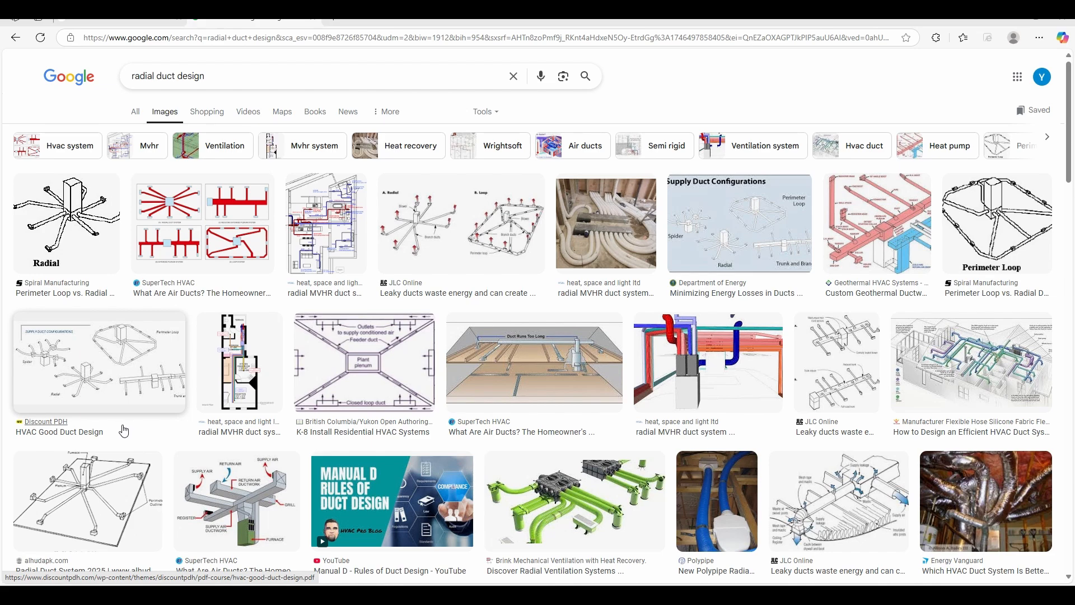
Compare example diagrams of radial and plenum duct designs in the browser's image results
left_click(89, 498)
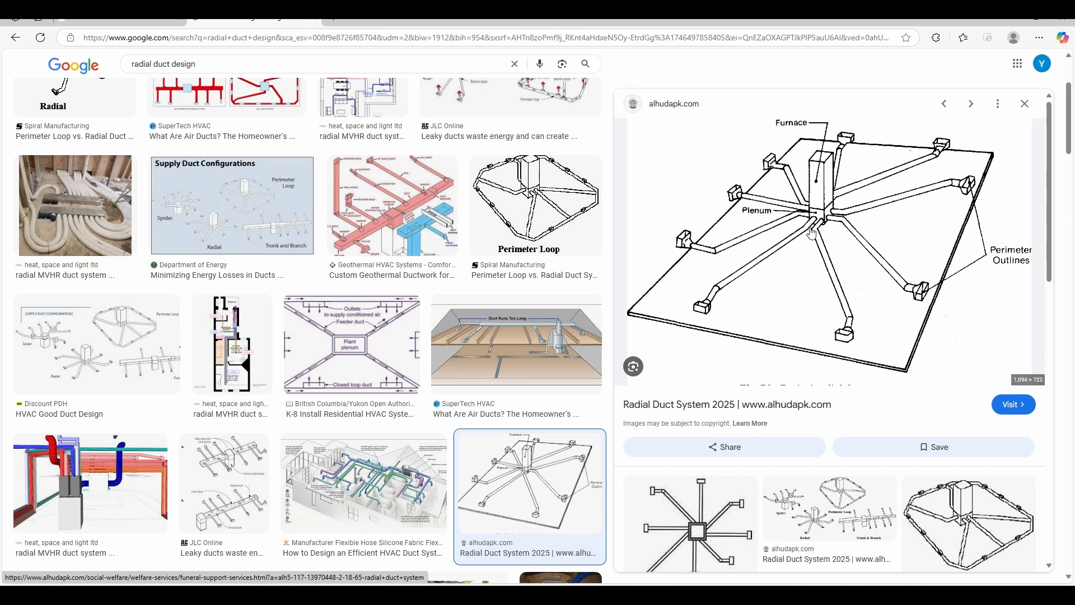
left_click(414, 22)
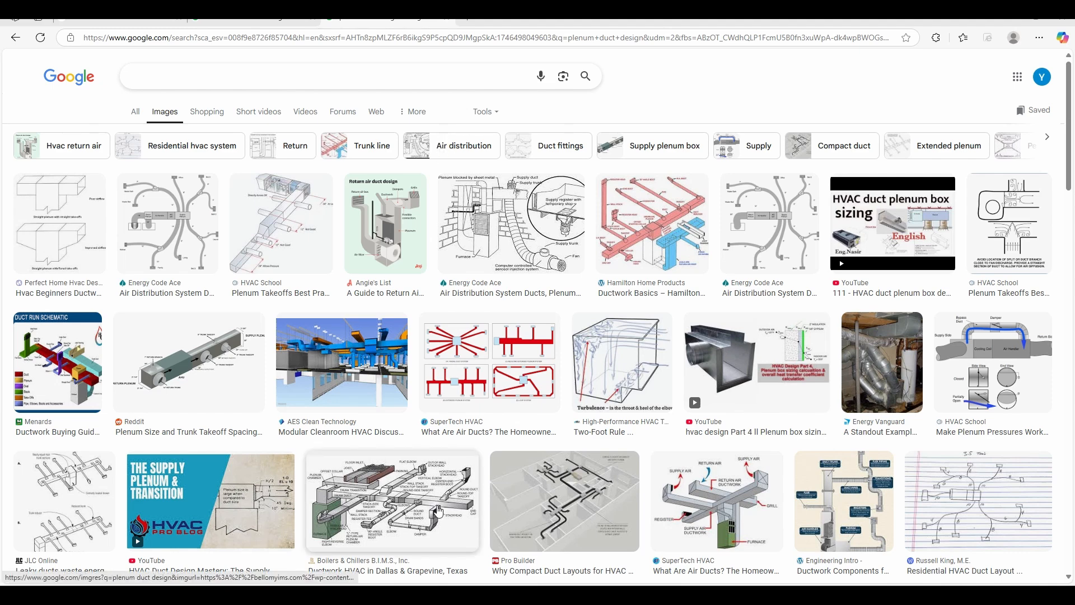
left_click(638, 283)
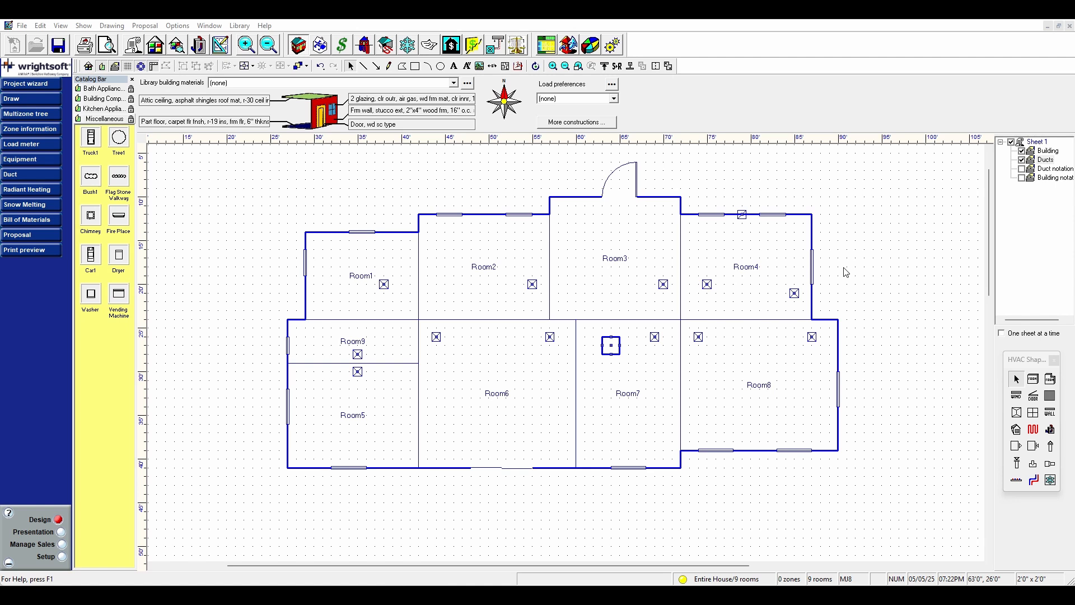
Move Room6's upper-right register down toward the lower-right corner, and relocate the HVAC equipment from Room7 to Room6's upper-right area
left_click(551, 336)
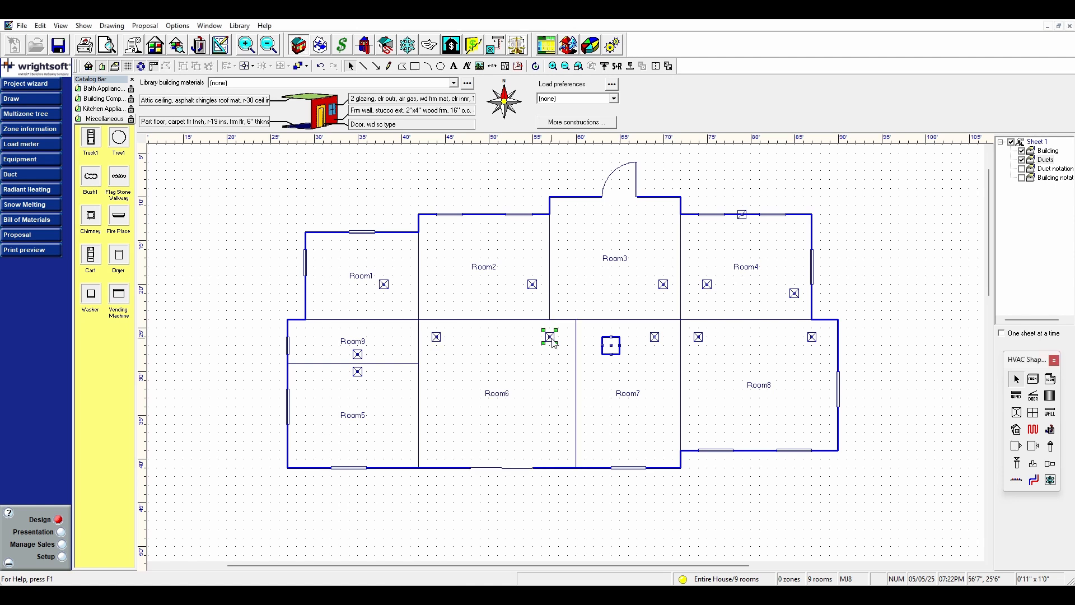
left_click_drag(551, 337, 567, 424)
left_click(612, 344)
left_click_drag(612, 344, 559, 345)
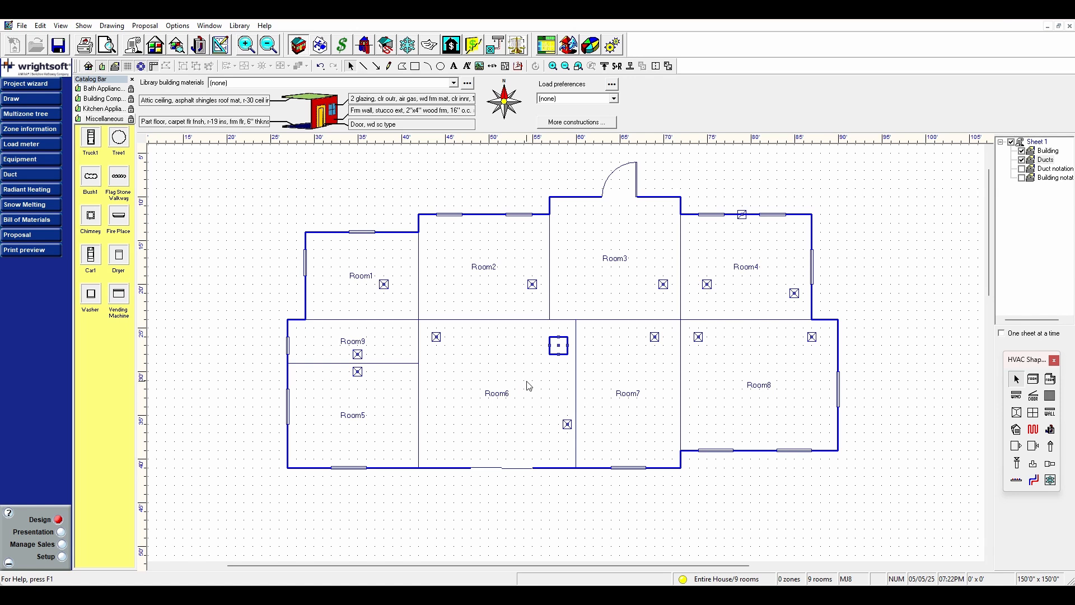
Move the Room9 and Room5 registers away from their shared wall, toward the Room6 side of each room
left_click(358, 355)
left_click_drag(359, 358, 376, 339)
left_click_drag(359, 373, 394, 392)
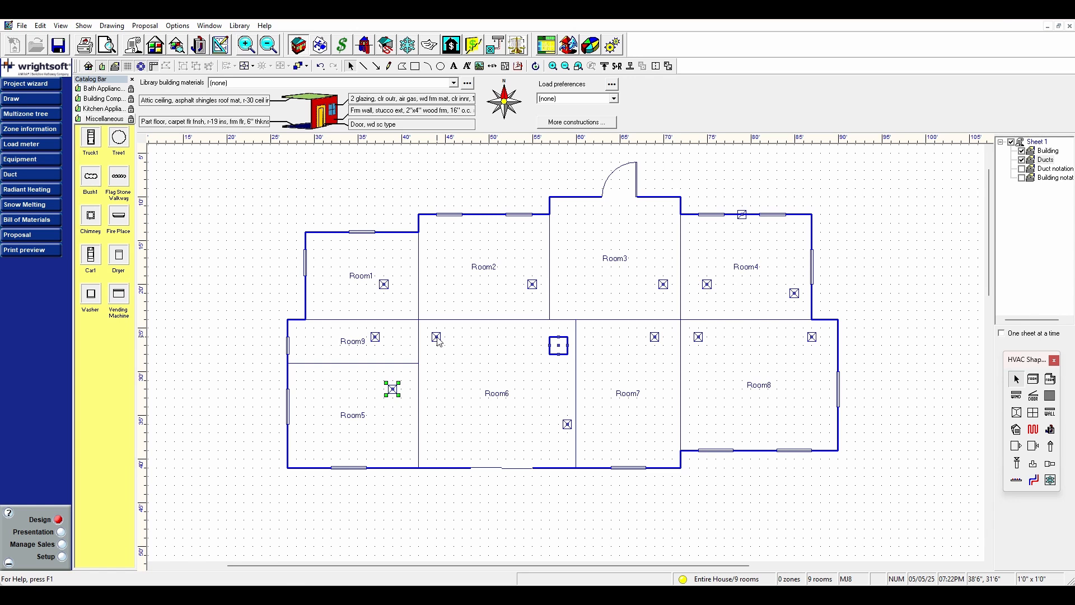
Line up Room9's register directly above Room5's, and shift Room6's upper-left register inward toward the middle of the room
left_click_drag(438, 343, 439, 360)
left_click(376, 338)
left_click_drag(379, 343, 466, 366)
left_click(438, 355)
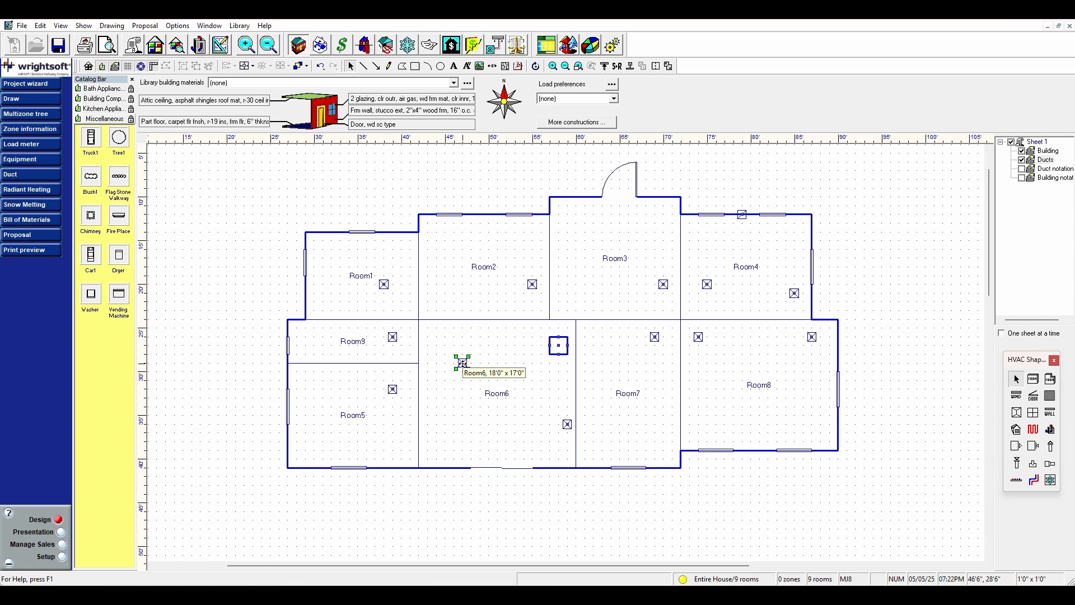
left_click_drag(464, 368, 489, 359)
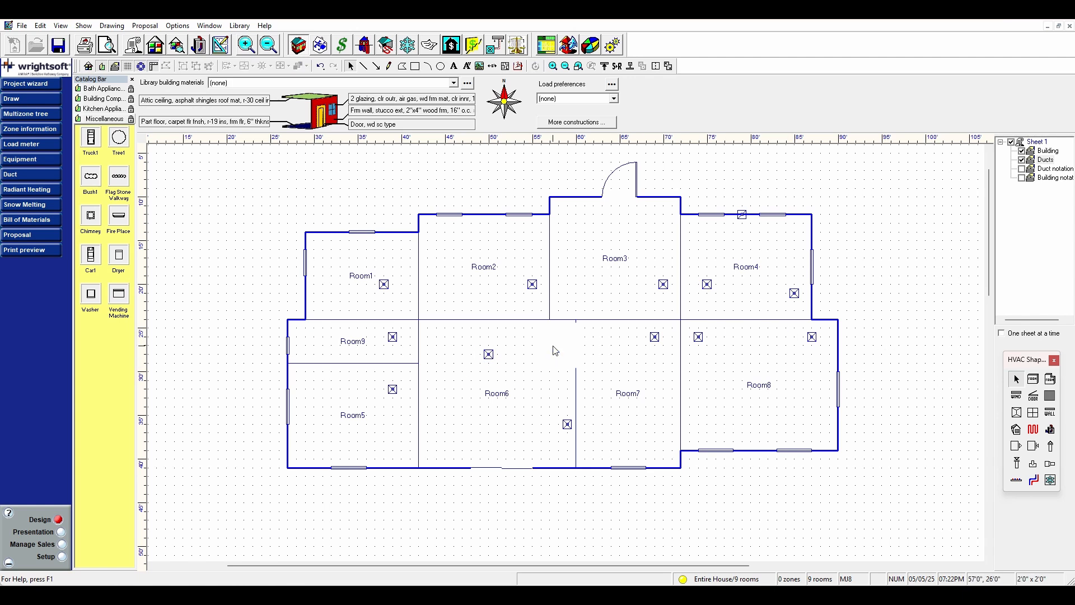
Set the duct layout of the HVAC equipment in Room6 to Radial
left_click(558, 341)
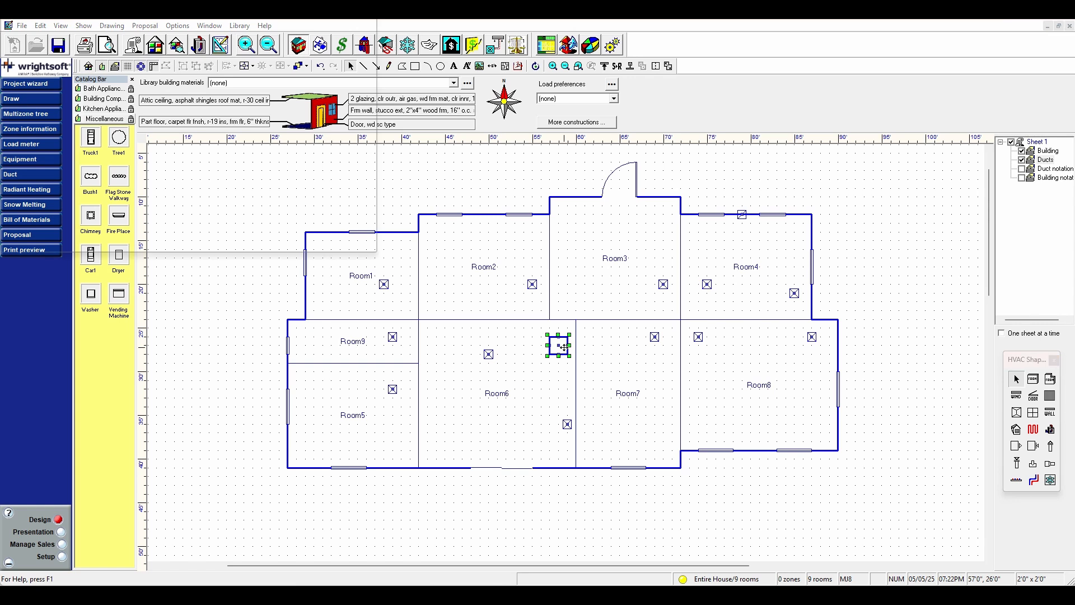
double_click(557, 342)
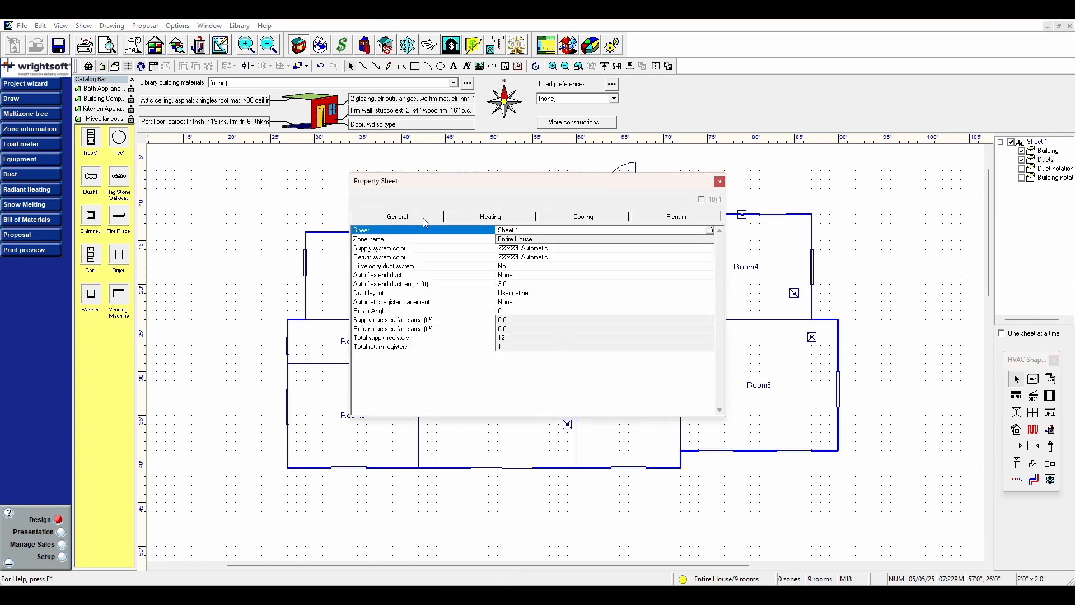
left_click(644, 294)
left_click(645, 294)
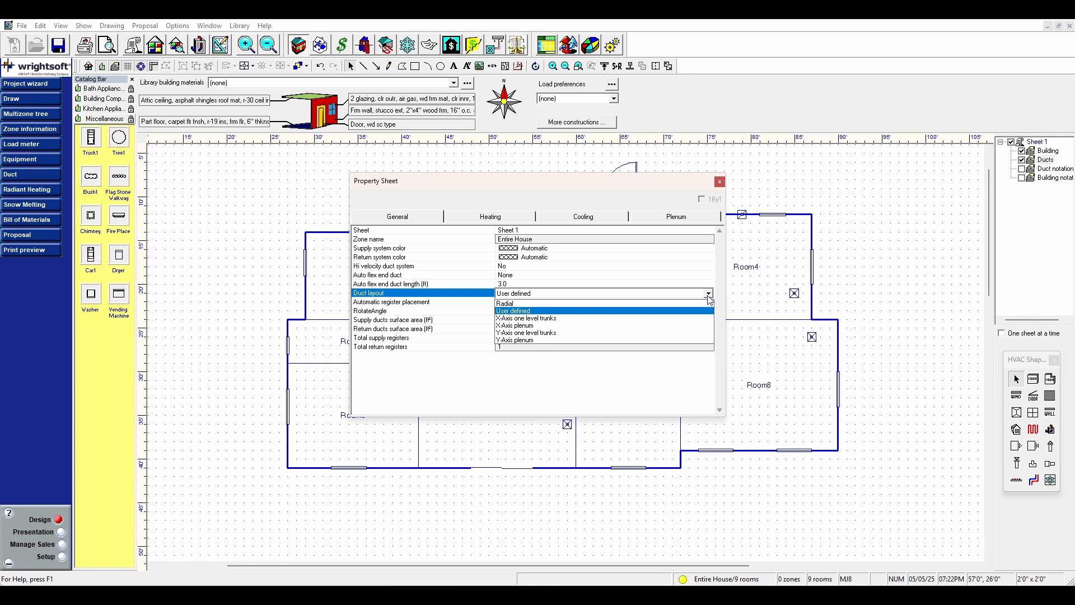
left_click(516, 303)
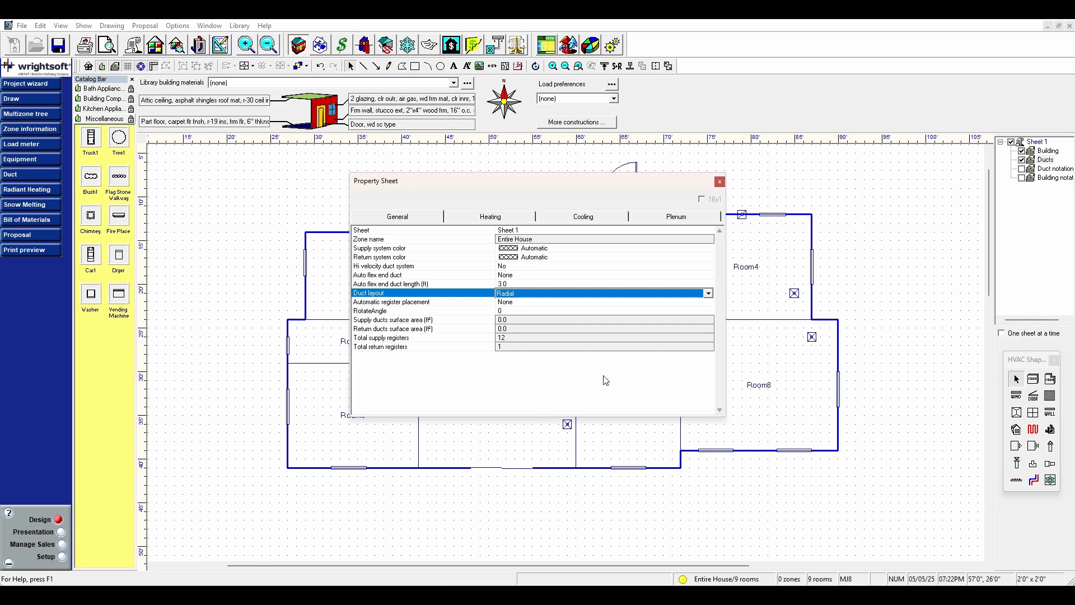
left_click(720, 182)
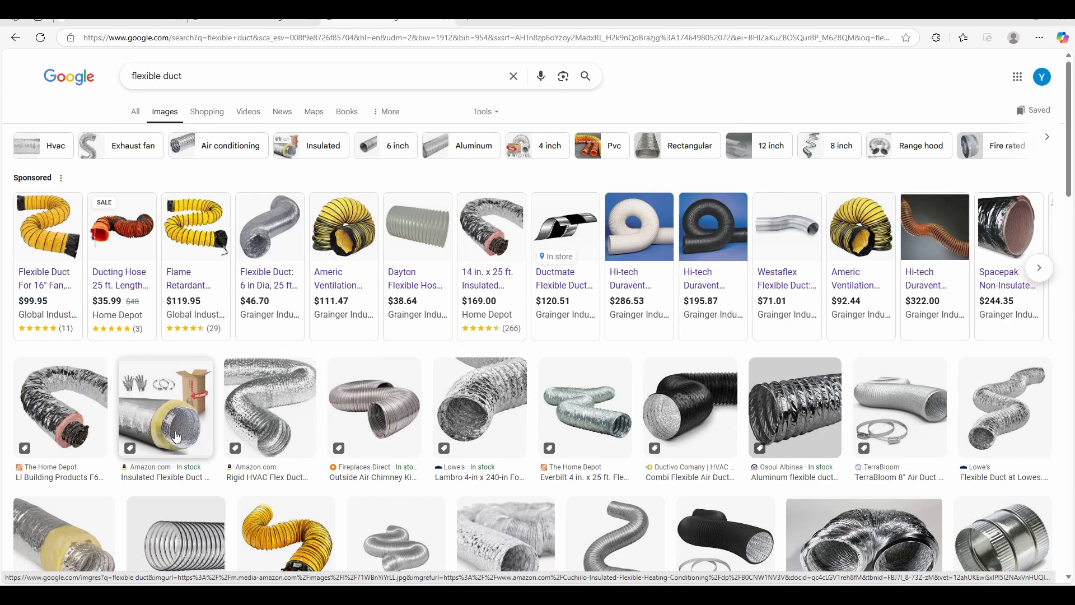
Look through the flexible duct image results in the browser, and return to the Wrightsoft floor plan
scroll(177, 436, "down", 2)
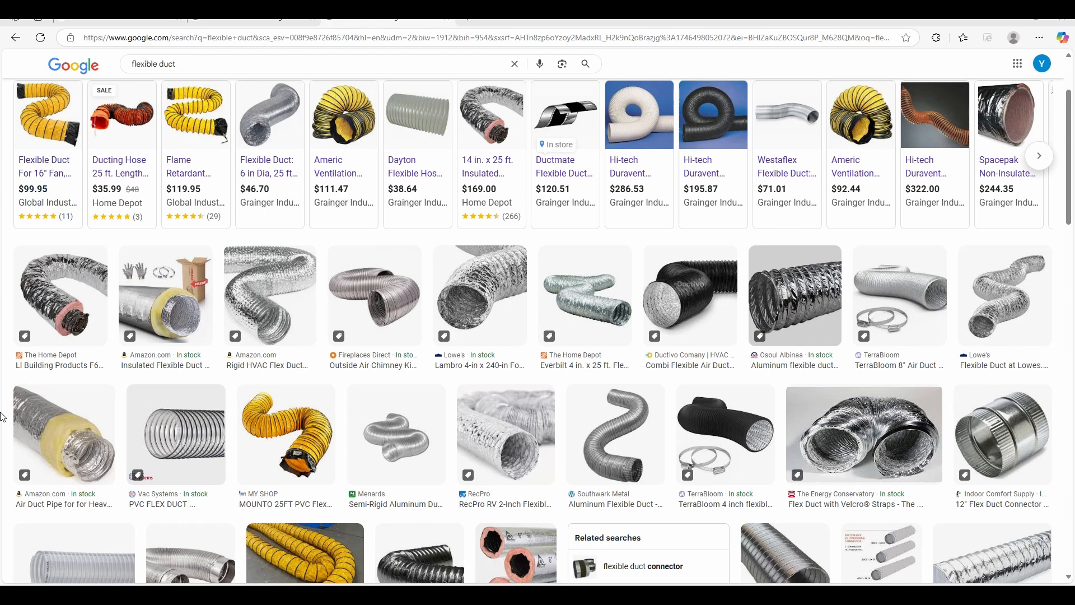
scroll(3, 417, "down", 2)
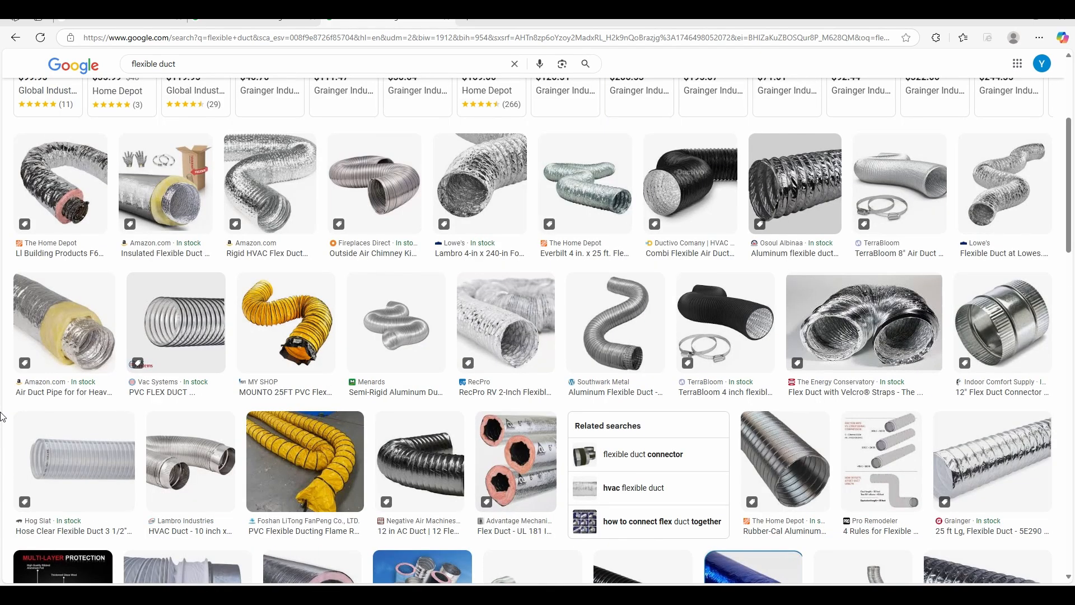
scroll(3, 417, "down", 2)
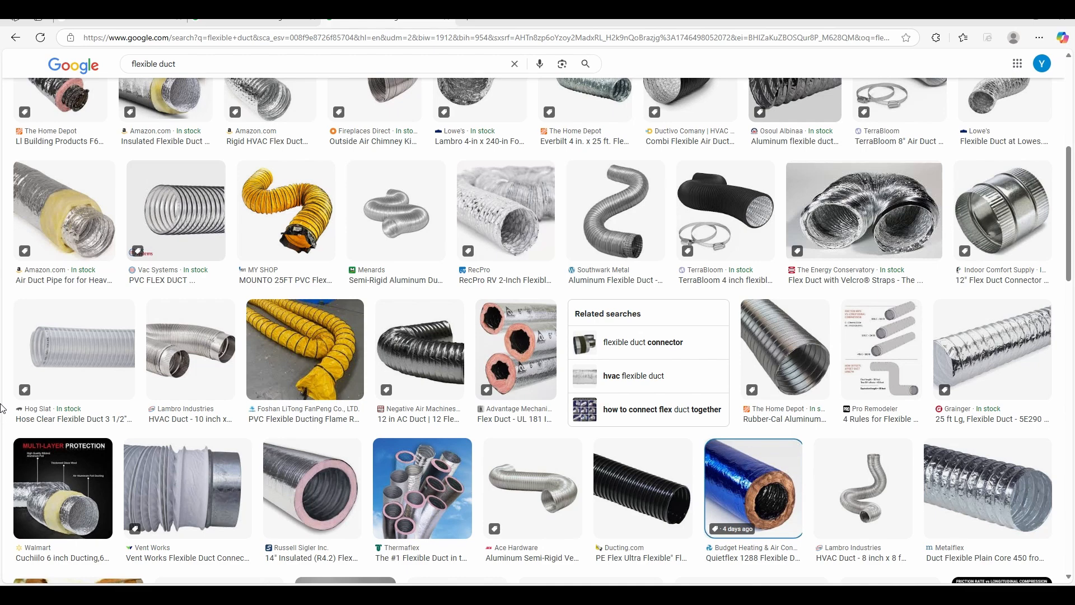
scroll(3, 408, "down", 3)
scroll(3, 407, "up", 10)
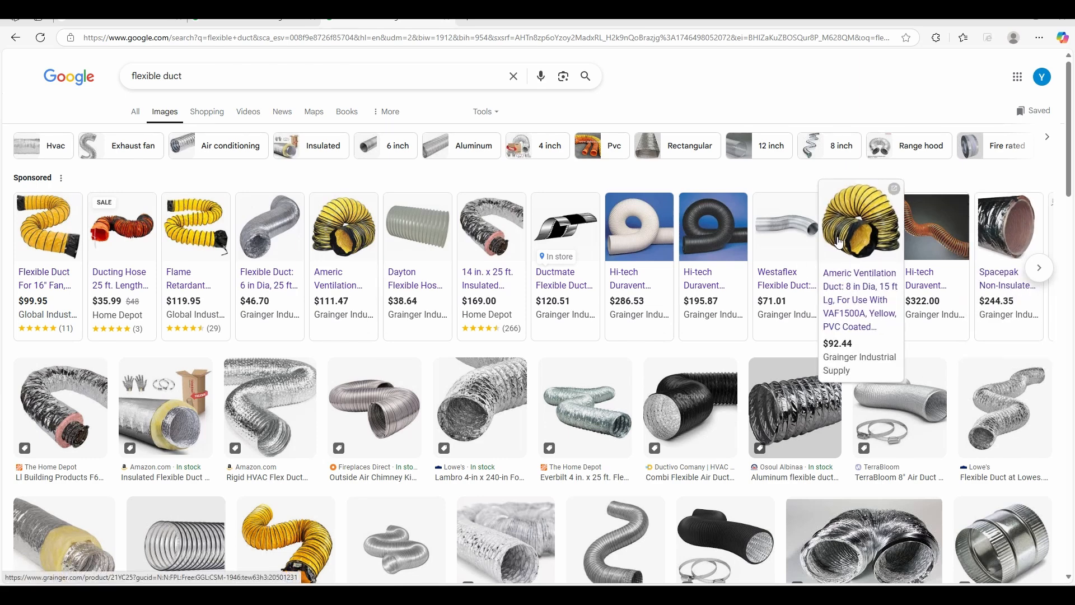
left_click(1011, 23)
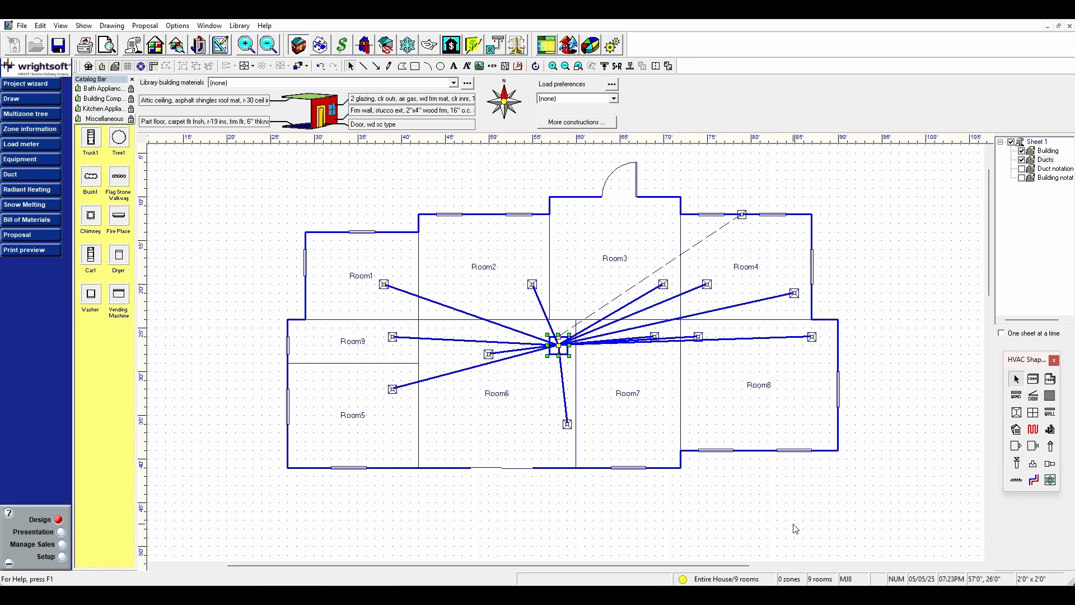
Set the HVAC equipment's duct layout to X-Axis one level trunks
double_click(565, 355)
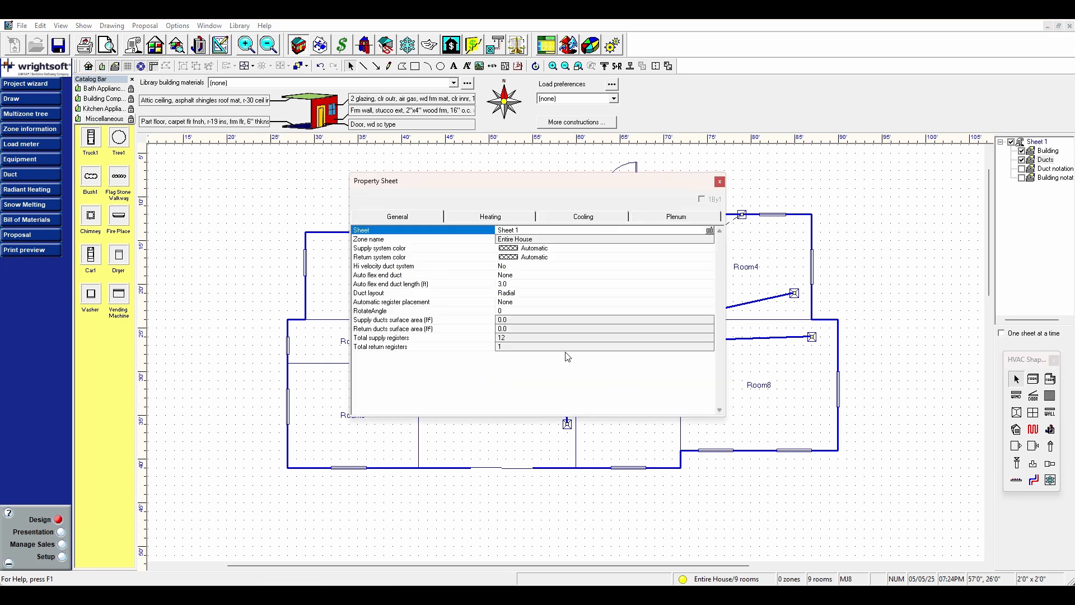
left_click(709, 294)
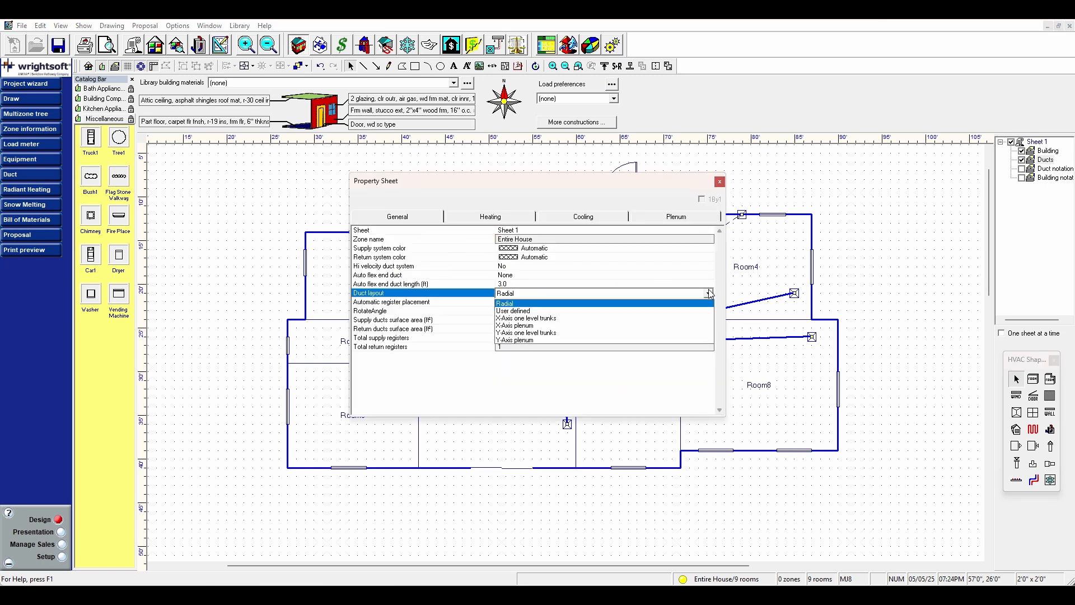
left_click(552, 318)
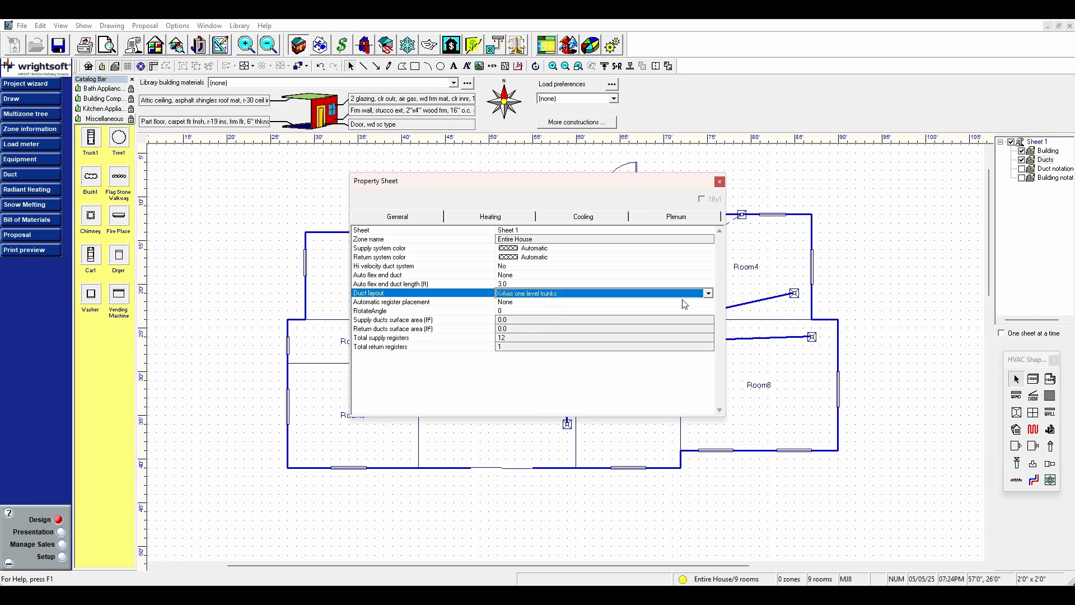
left_click(719, 181)
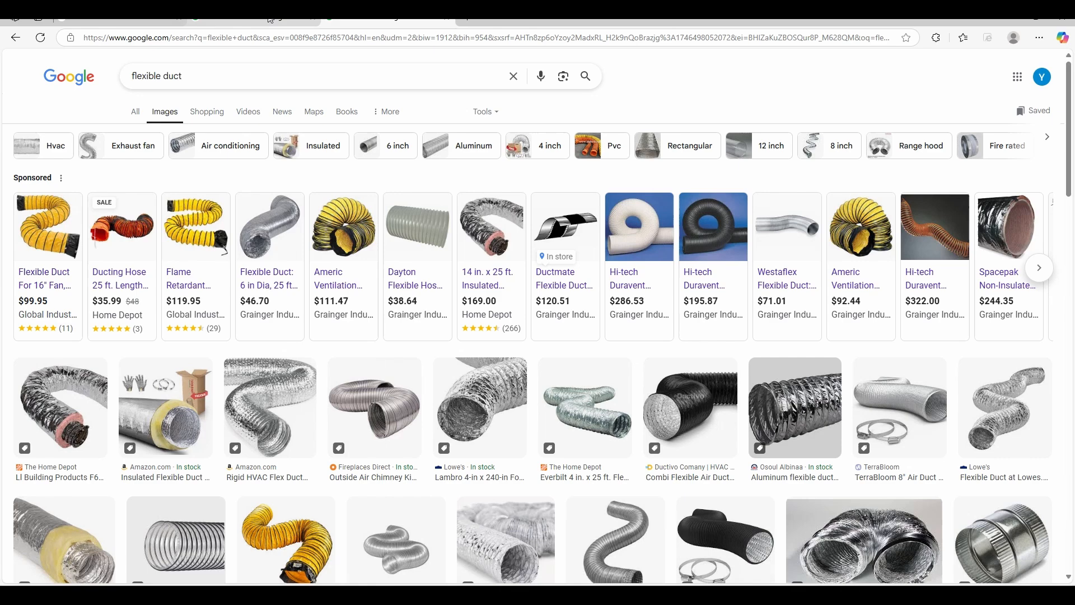
left_click(269, 18)
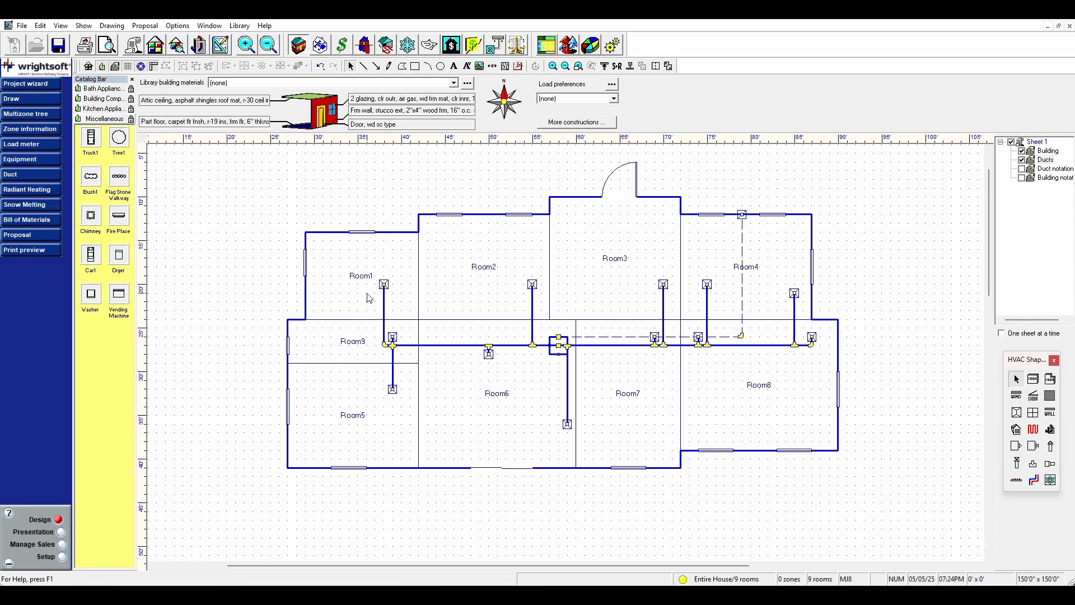
Move Room1's register toward the house's outer side wall, and bring both Room8 registers down below the main trunk
left_click(384, 284)
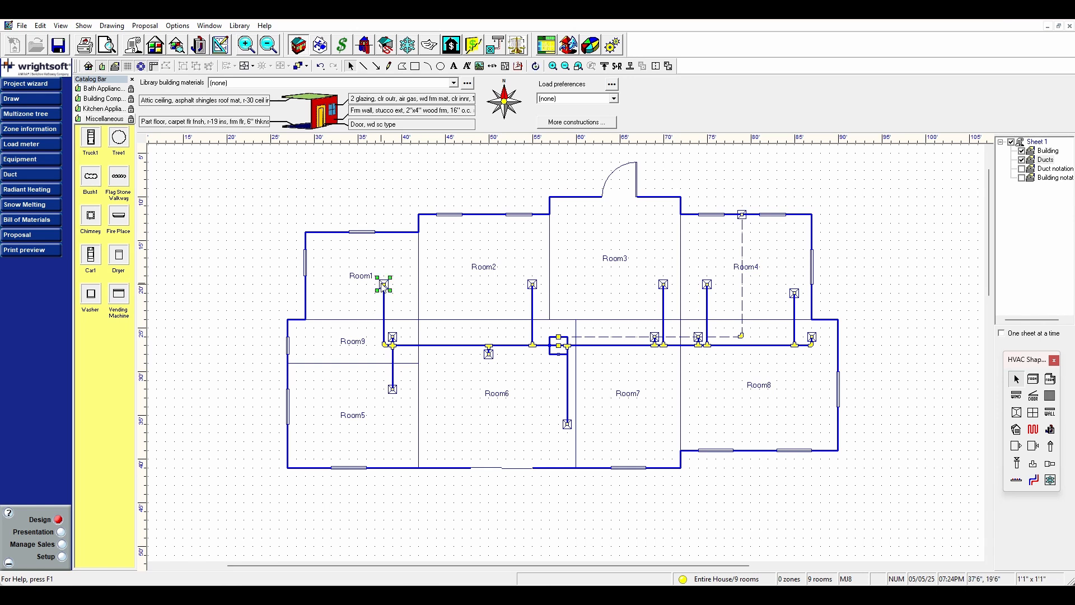
left_click_drag(383, 284, 340, 284)
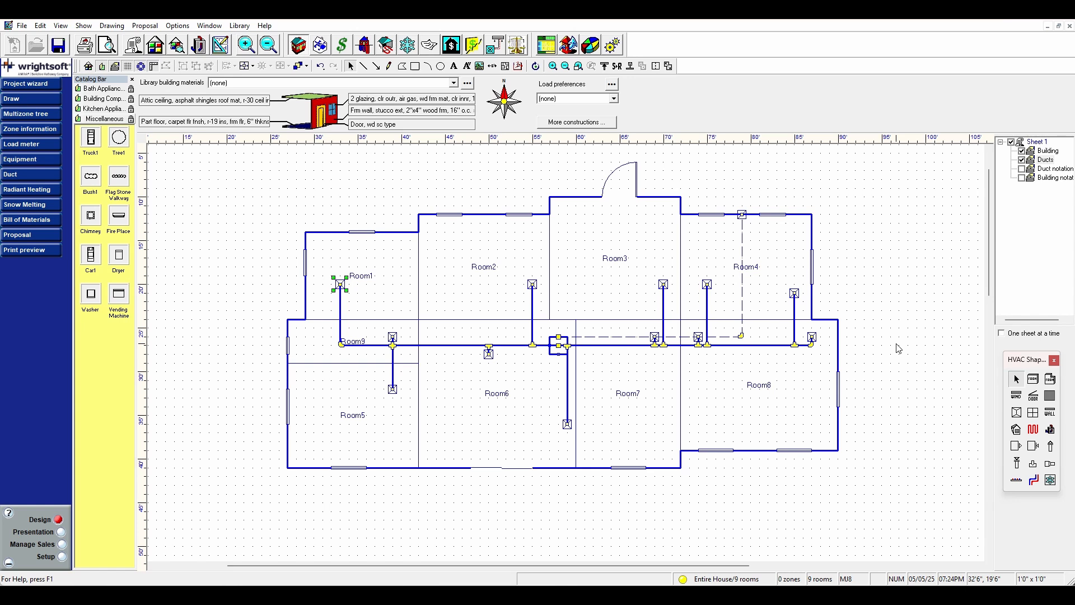
left_click(698, 336)
left_click(698, 337)
left_click_drag(698, 337, 698, 363)
left_click(813, 336)
left_click_drag(816, 338, 813, 365)
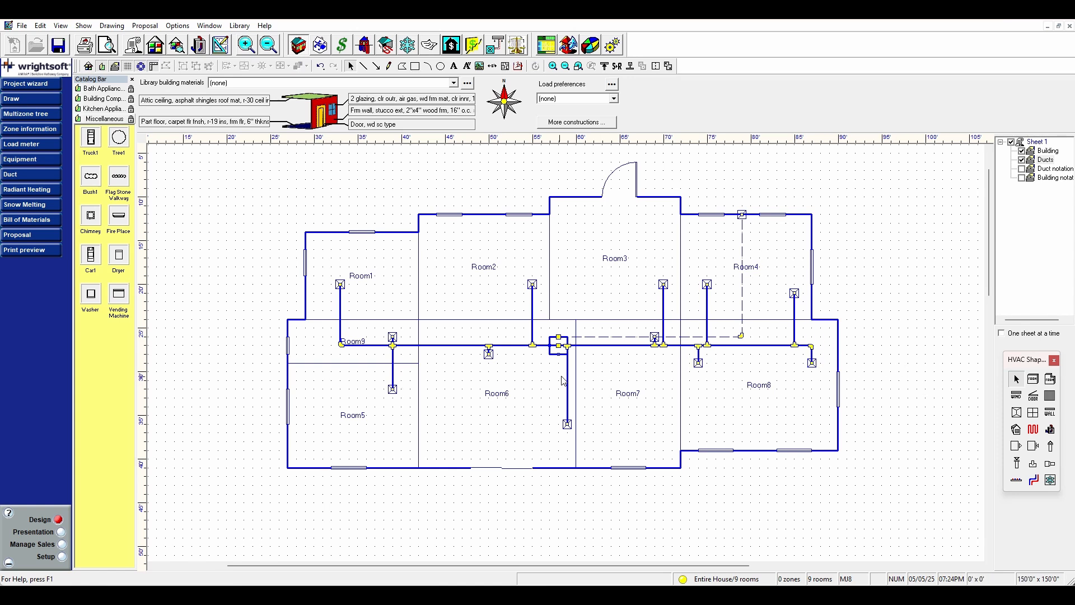
Shift Room6's upper-left register toward the Room9 wall and slightly down, and move Room2's register left to the middle of the room
left_click(491, 357)
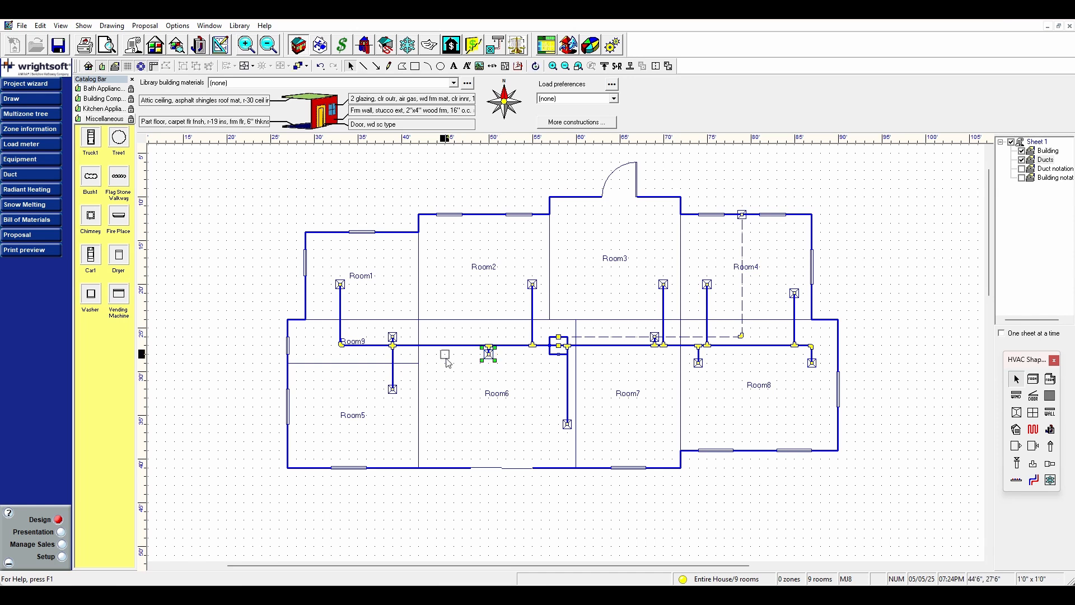
left_click_drag(446, 362, 447, 363)
left_click(539, 279)
left_click(532, 284)
mouse_move(532, 284)
left_mouse_down()
mouse_move(506, 287)
mouse_move(515, 285)
left_mouse_up()
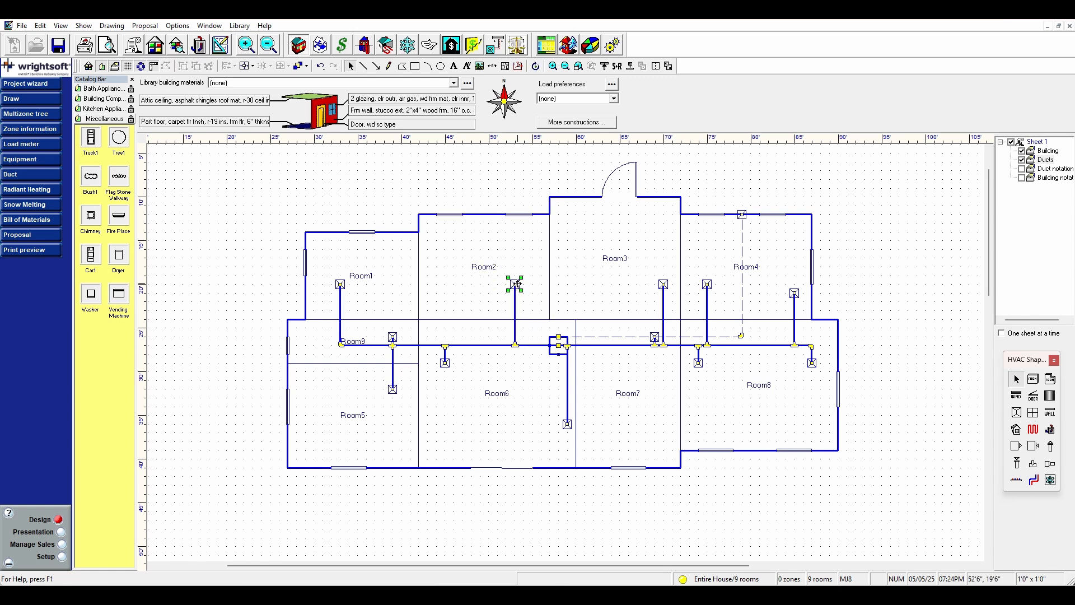
left_click_drag(515, 284, 489, 284)
Move the HVAC equipment left along the trunk within Room6, and raise Room6's lower-right register to shorten its branch
left_click(558, 345)
left_click_drag(558, 346, 533, 346)
left_click(927, 442)
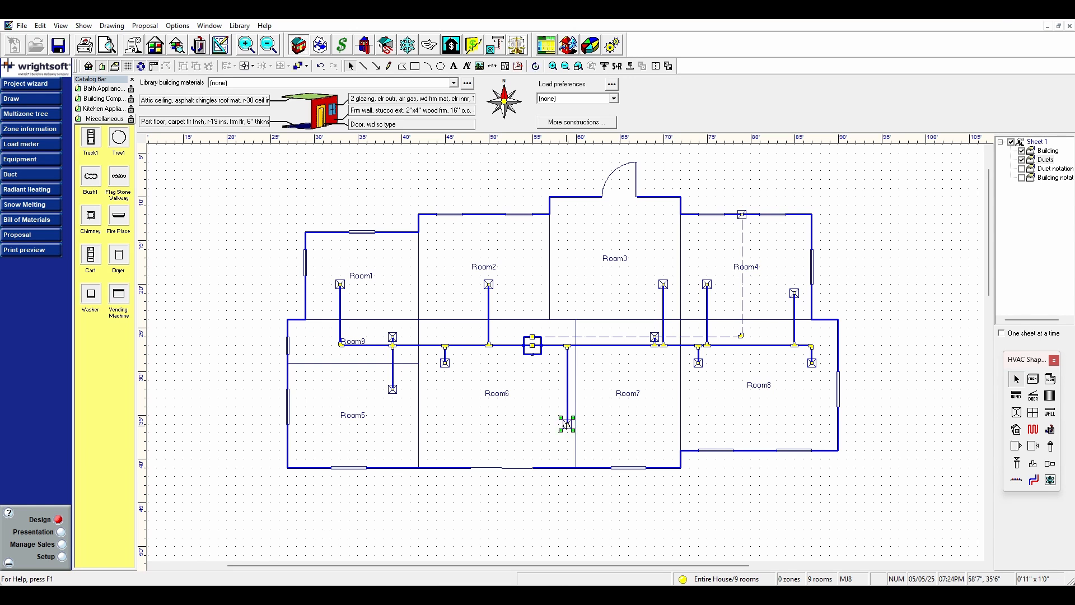
left_click_drag(567, 425, 567, 380)
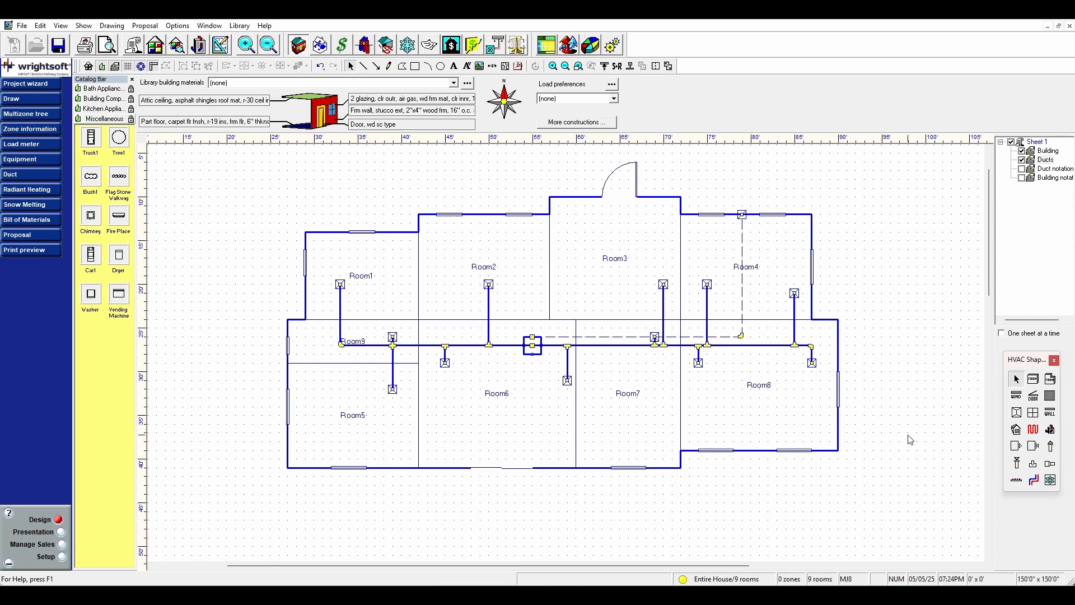
Move Room7's register below the main trunk and left to the middle of the room
left_click(654, 338)
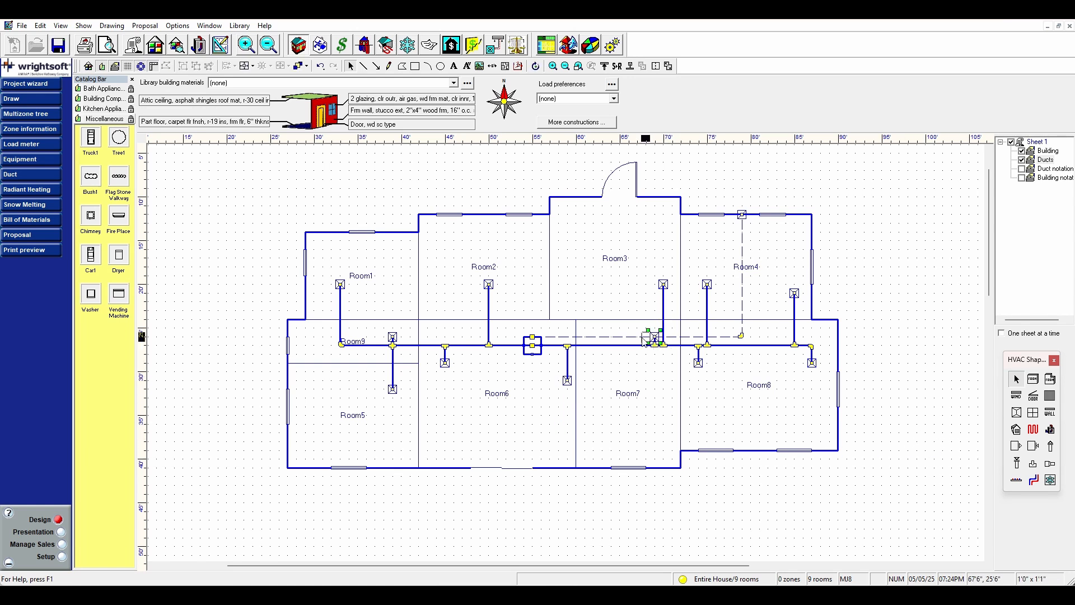
left_click_drag(654, 338, 620, 362)
left_click(883, 384)
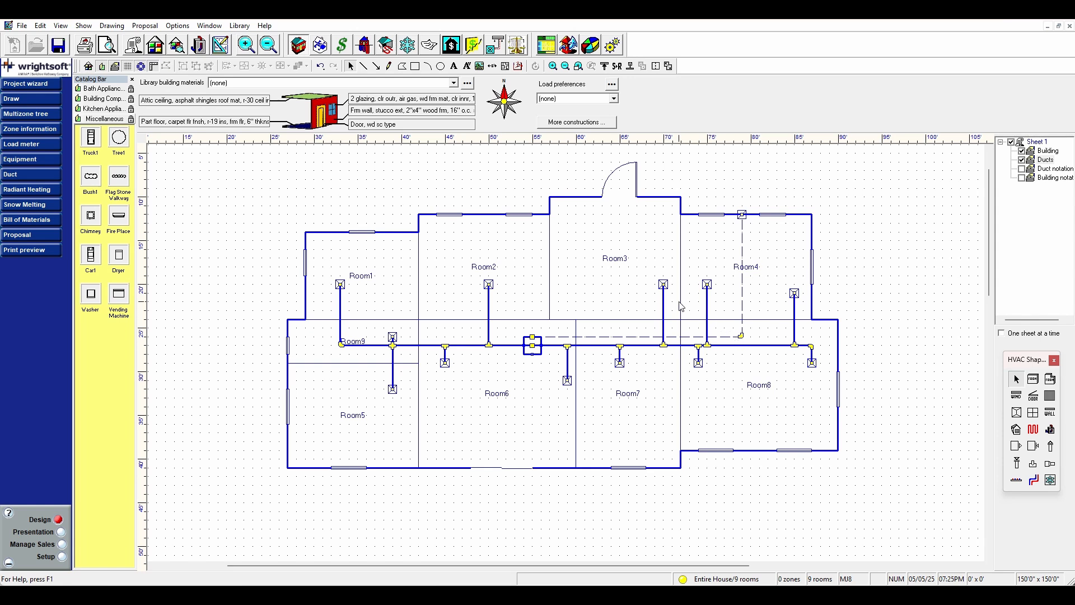
Shift Room4's left supply register right, away from the wall shared with Room3
left_click(706, 284)
left_click(724, 285)
left_click(710, 286)
left_click(709, 283)
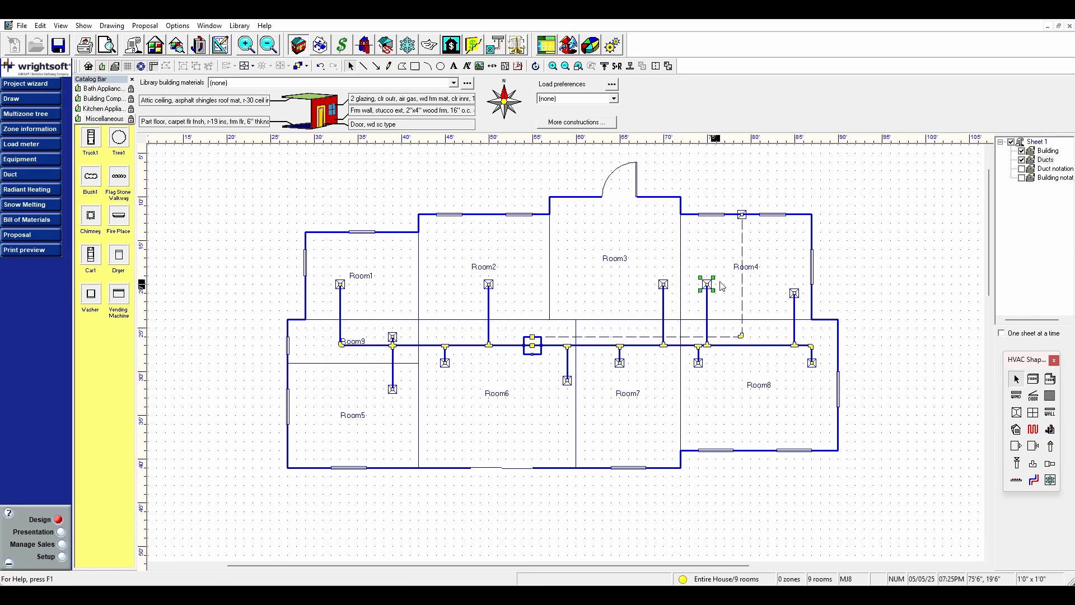
left_click_drag(707, 283, 716, 284)
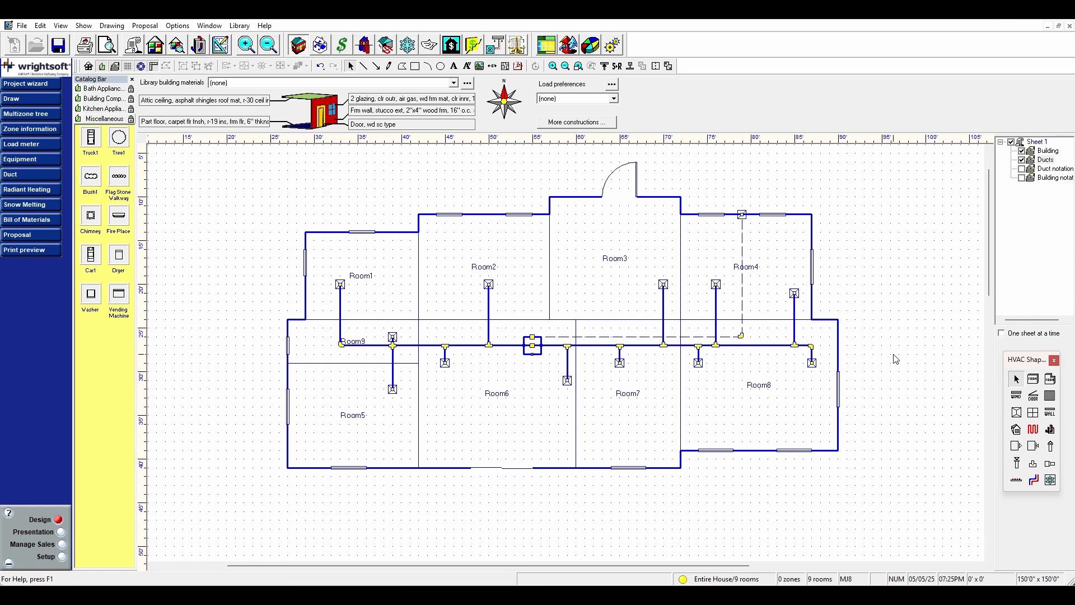
left_click(716, 284)
left_click(721, 286)
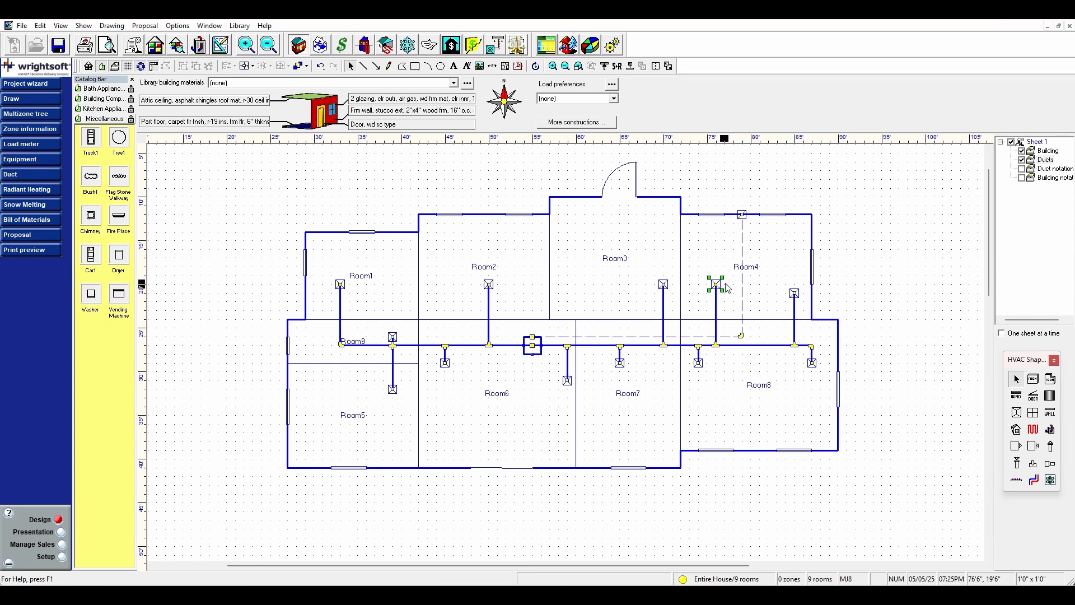
left_click_drag(726, 287, 735, 287)
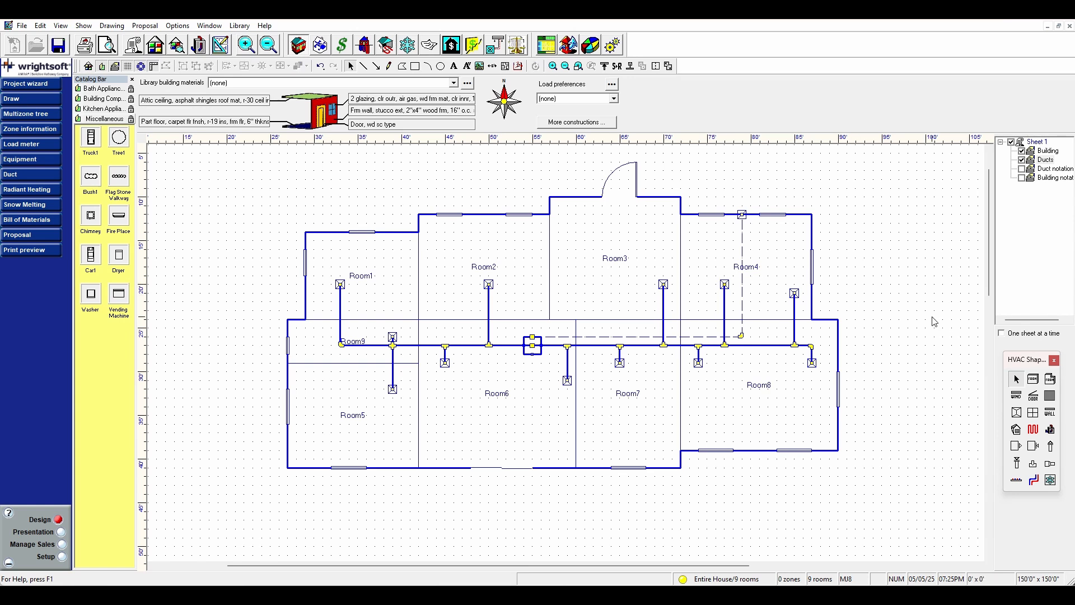
Move the return register off Room4's exterior wall down into the room, and raise Room9's register farther above the trunk
left_click(741, 215)
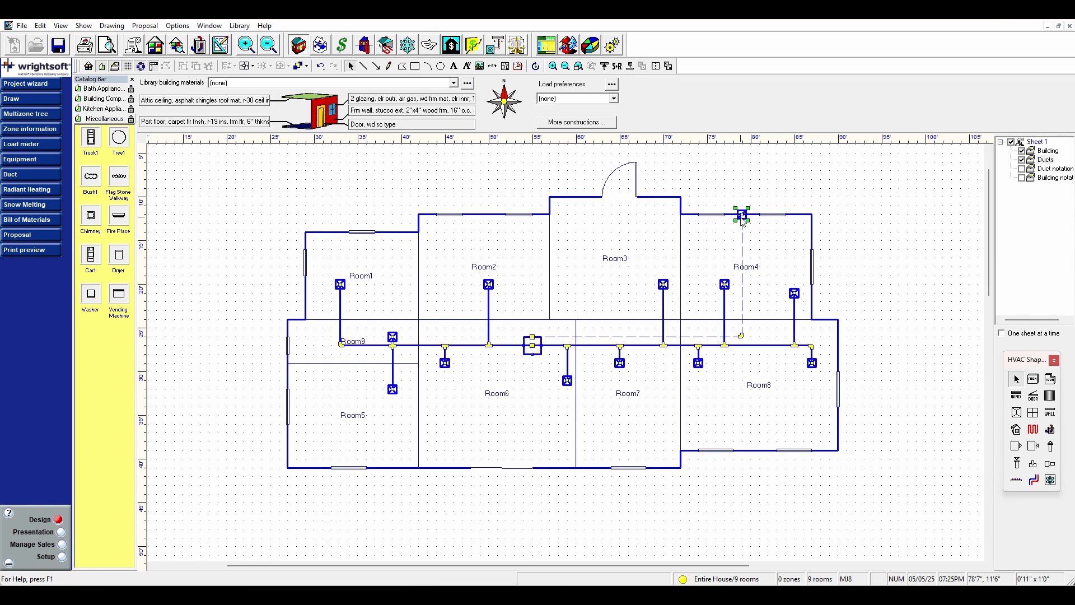
left_click_drag(741, 216, 741, 233)
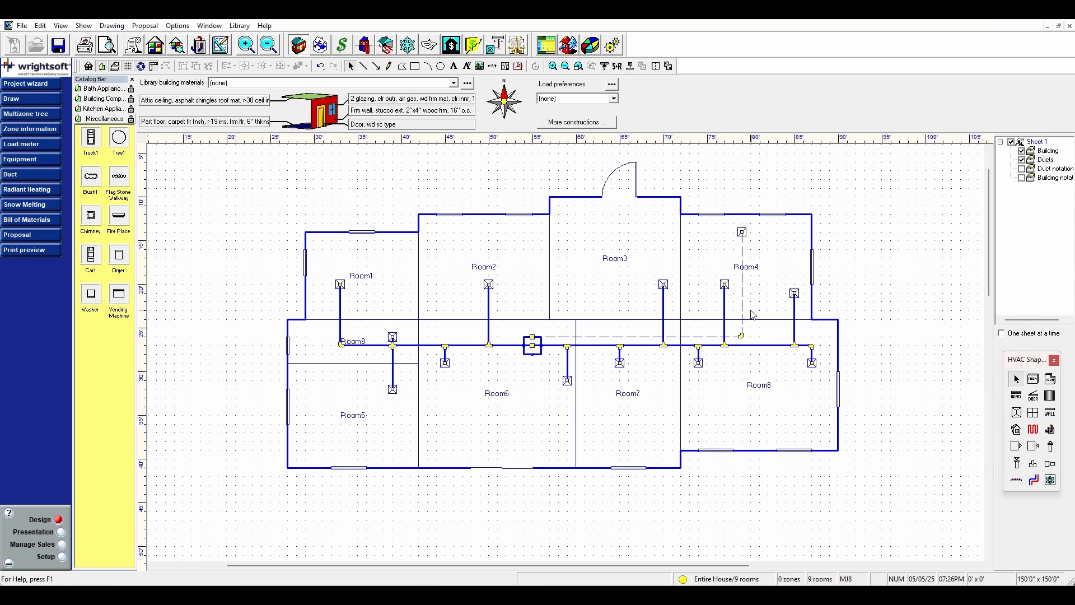
left_click(392, 338)
left_click_drag(392, 337, 393, 328)
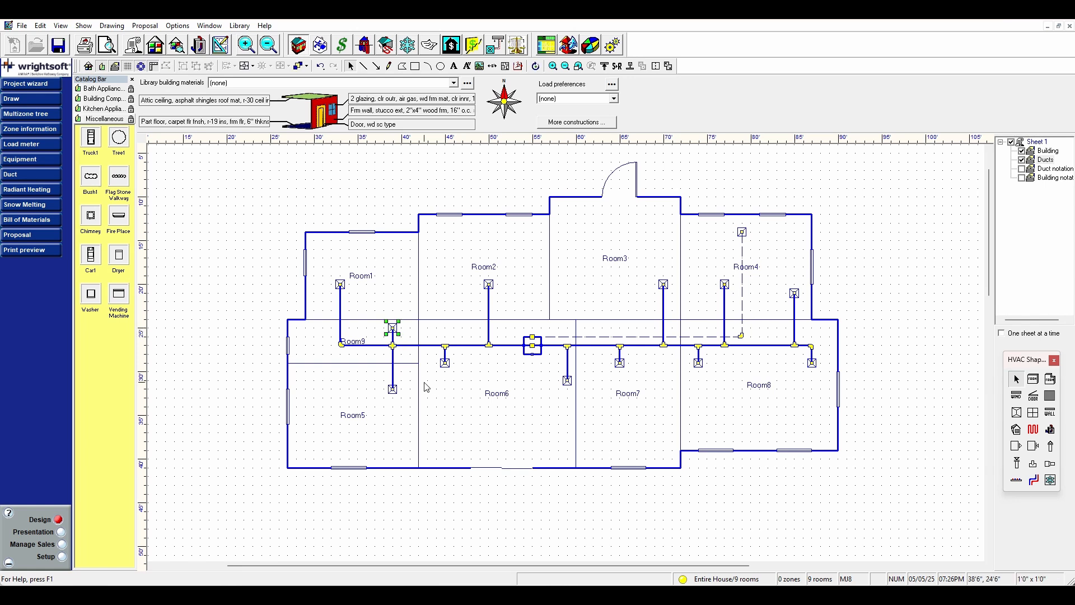
left_click(455, 409)
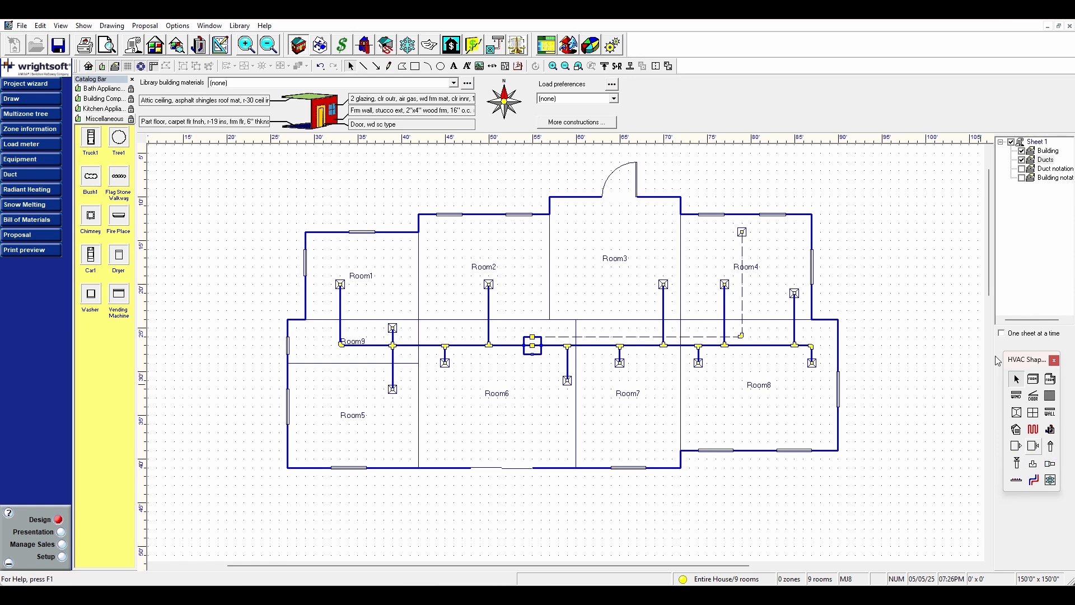
left_click(755, 237)
left_click(750, 234)
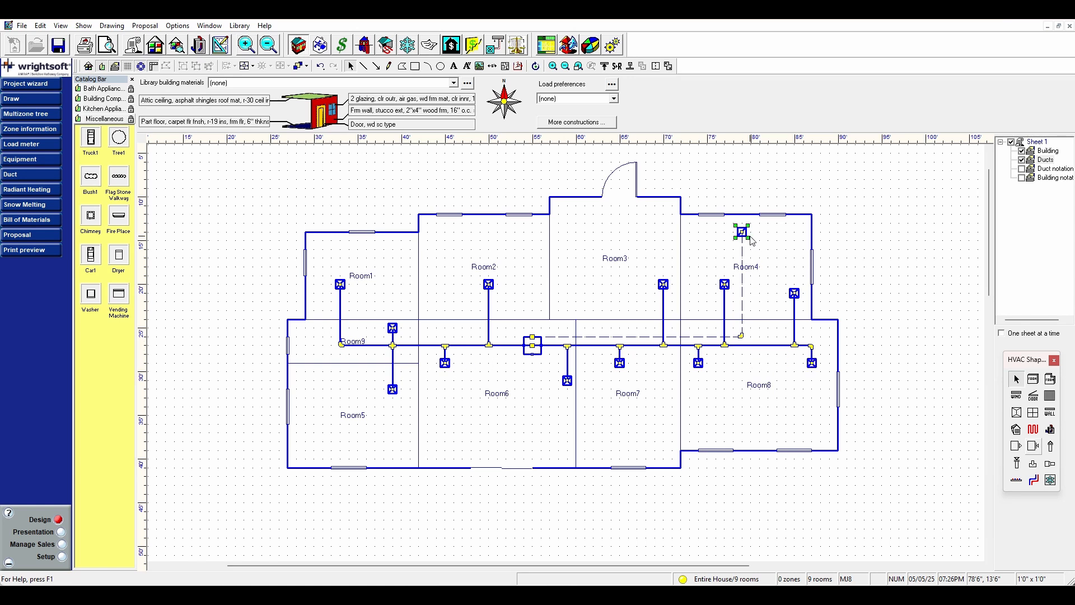
left_click(858, 242)
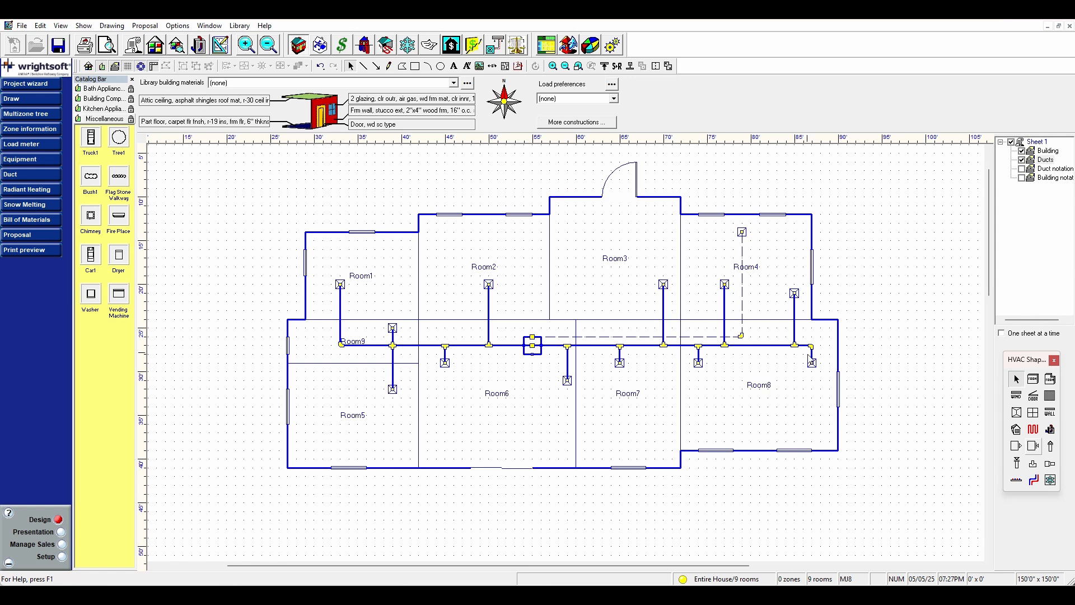
left_click(742, 232)
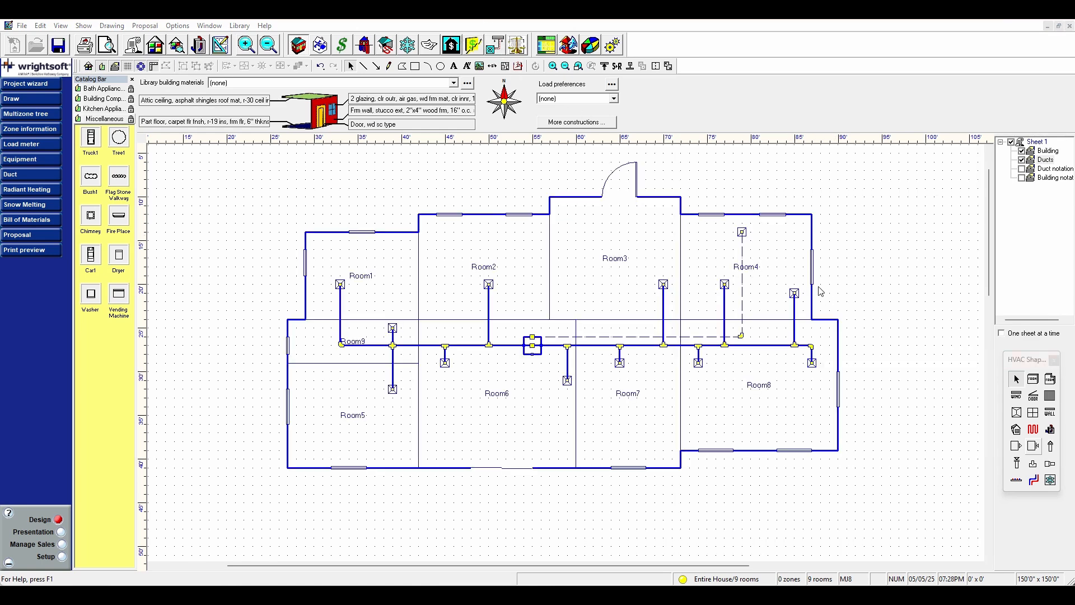
Add a second return grill in Room2, close to the wall shared with Room1
left_click(746, 240)
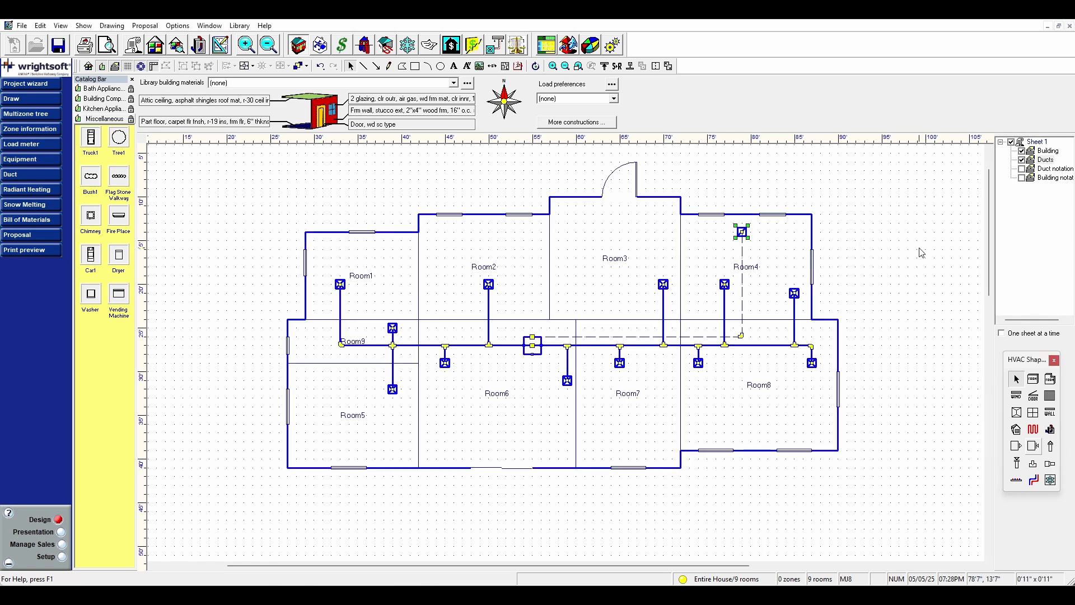
left_click(922, 252)
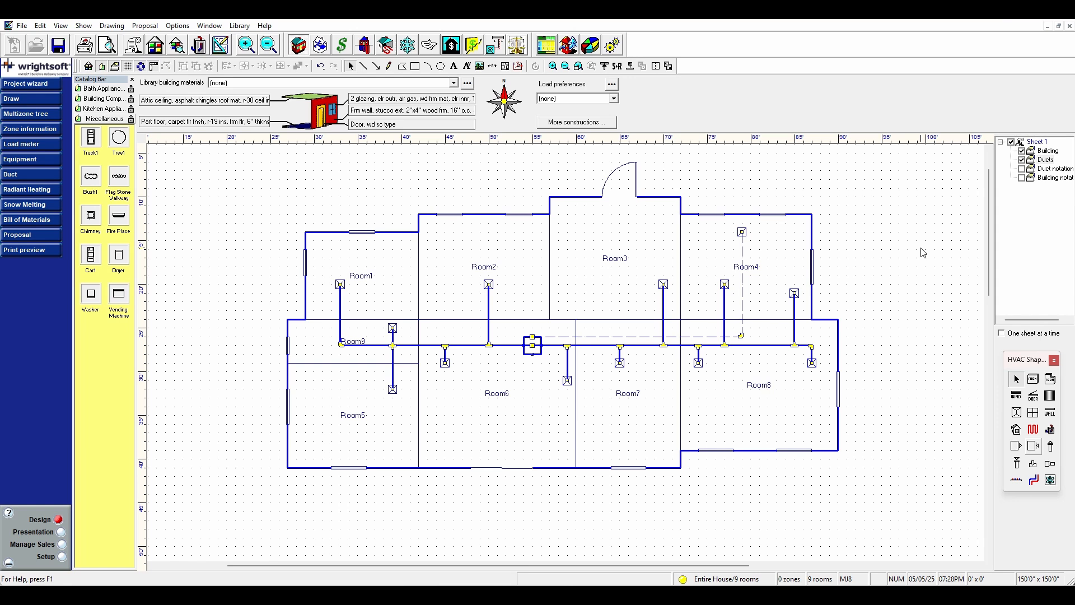
left_click(1036, 448)
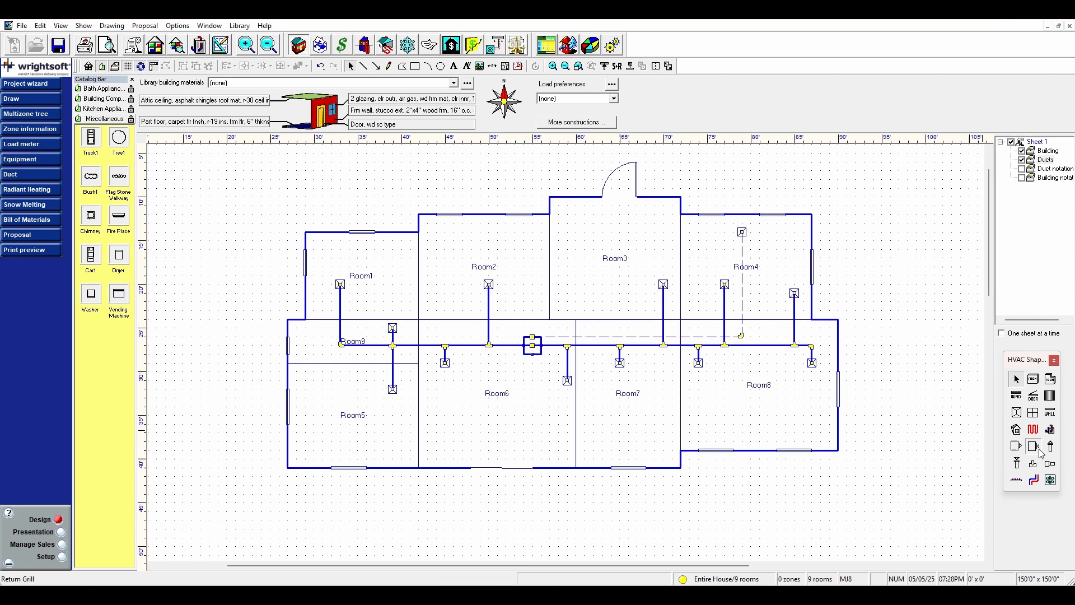
left_click(427, 258)
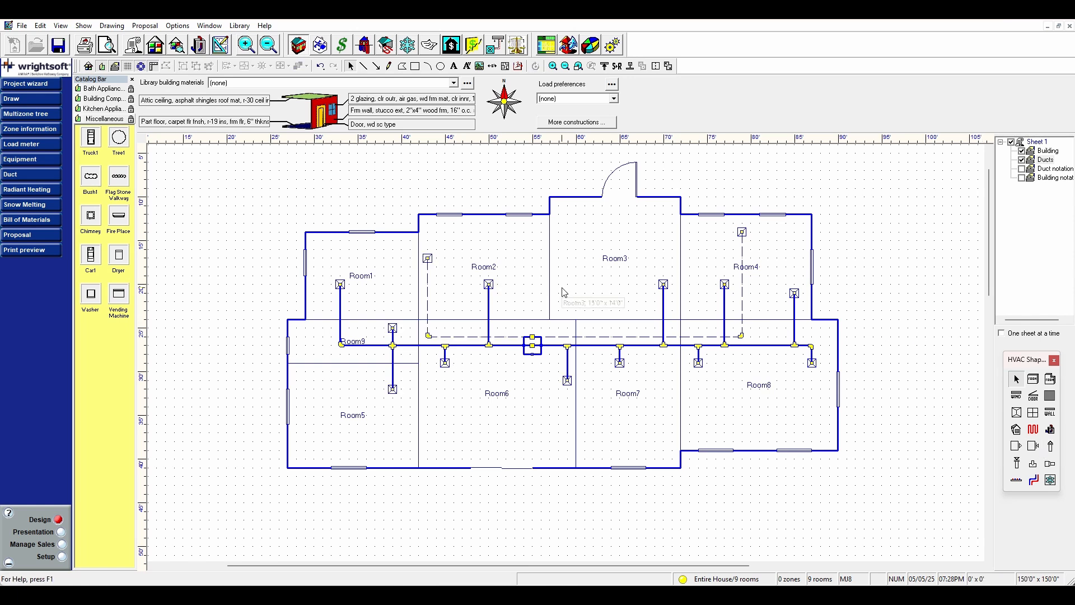
Check which supply registers are served by Room2's return and which by Room4's return
left_click(429, 259)
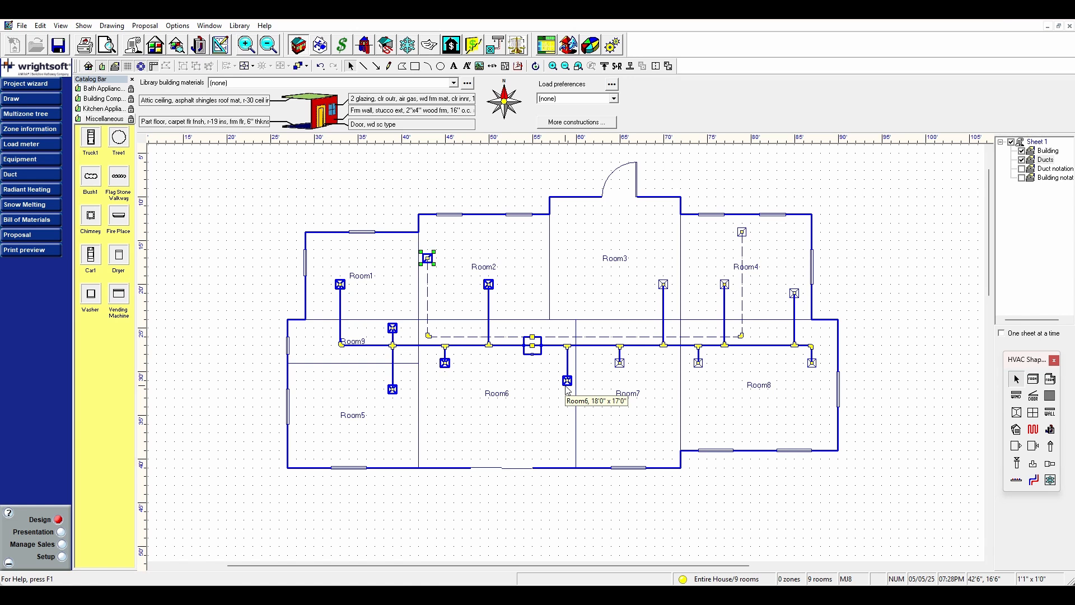
left_click(907, 249)
left_click(743, 232)
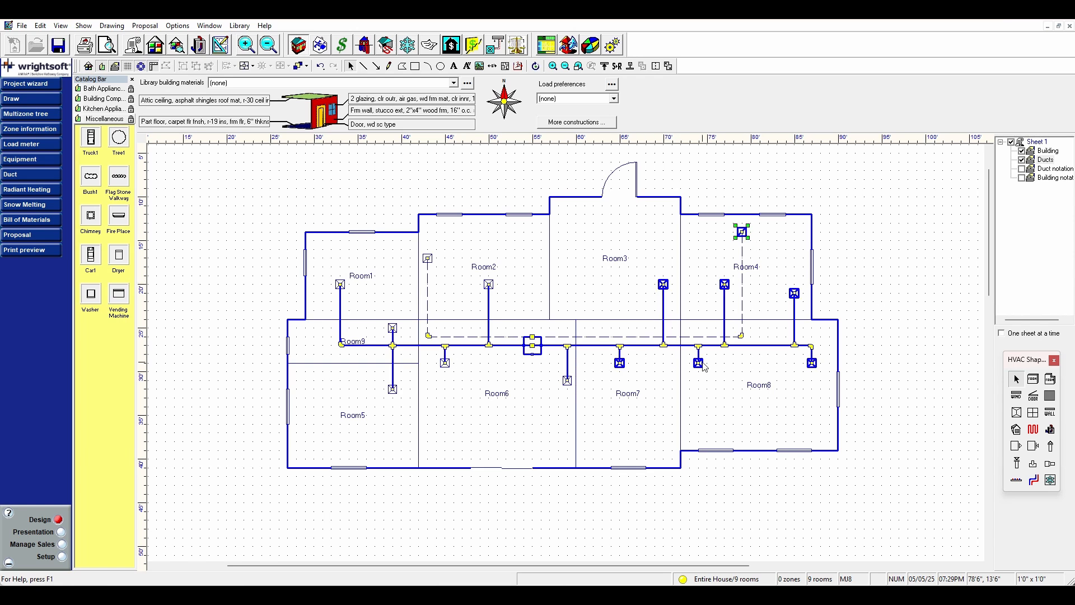
key("Delete")
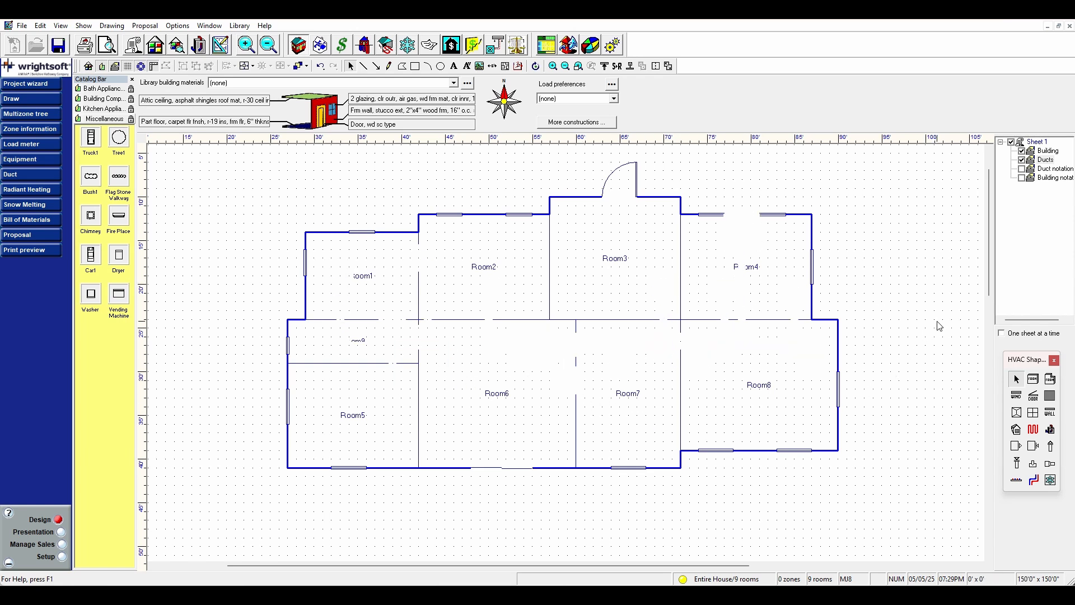
key("ctrl+z")
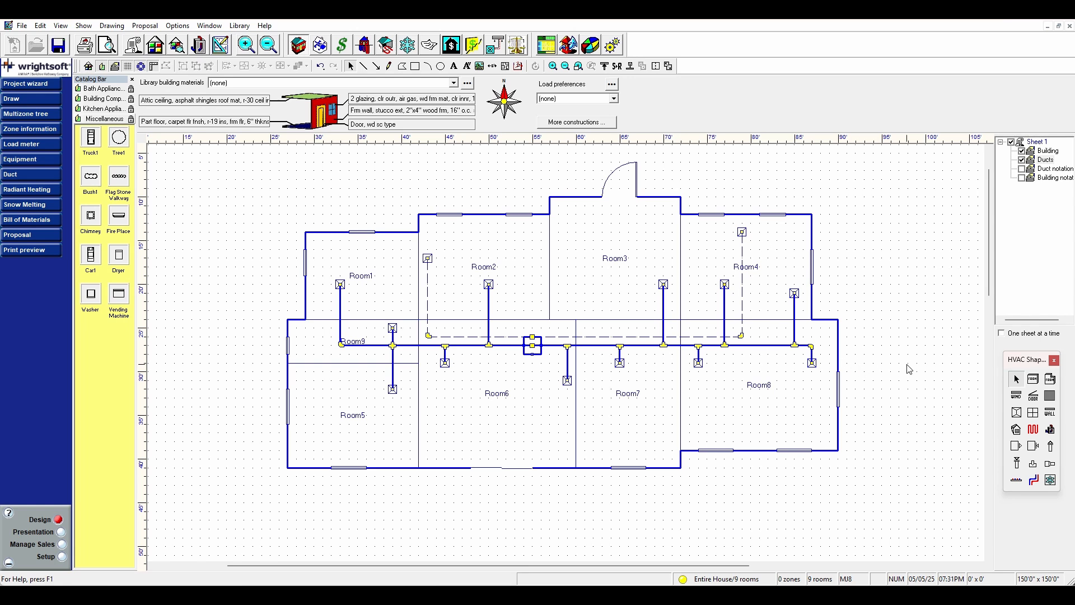
Set the entire house's cooling equipment to Pkg air source HP and open its packaged heat pump data
left_click(198, 45)
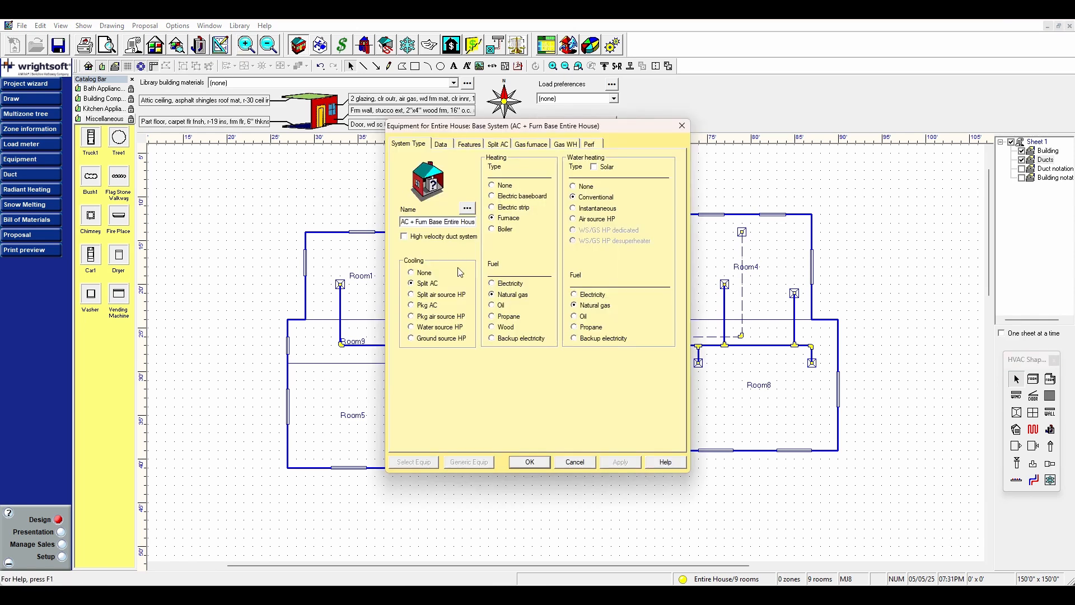
left_click(451, 321)
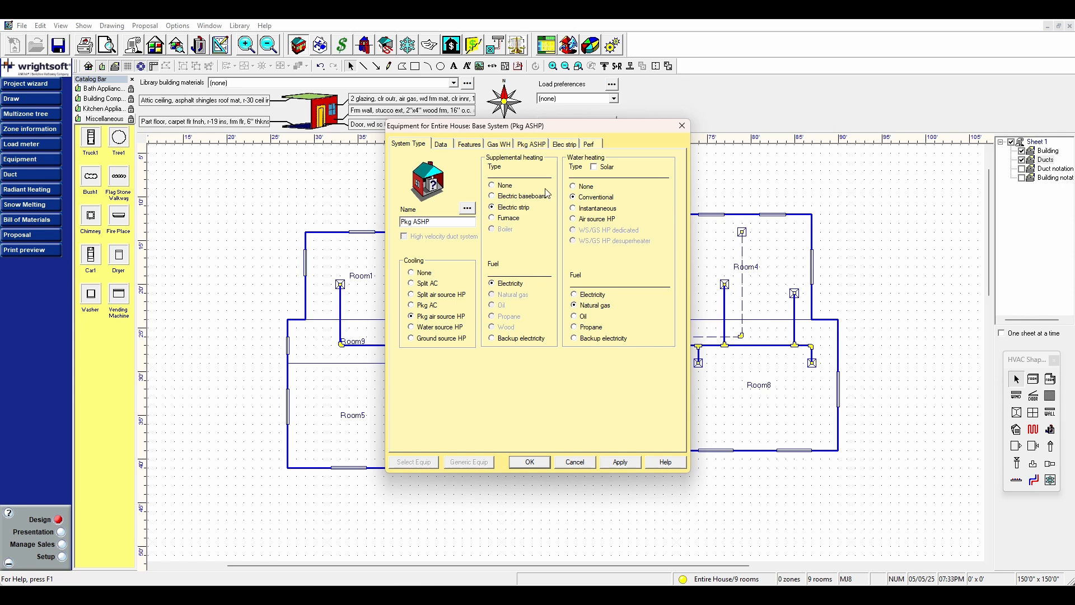
left_click(535, 146)
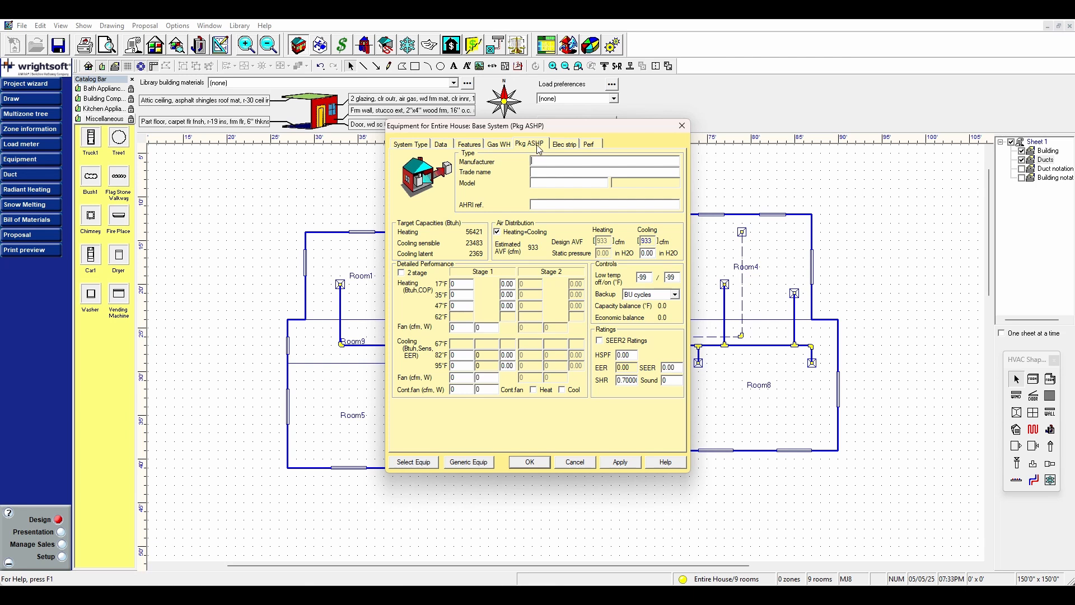
Separate the heating and cooling air distribution settings and set static pressure to 0.7 in H2O for heating and 0.75 in H2O for cooling
left_click(500, 233)
left_click(602, 252)
type(".7")
left_click(651, 253)
left_click(652, 253)
key("BackSpace")
key("BackSpace")
type(".75")
key("BackSpace")
key("BackSpace")
key("BackSpace")
type("75")
Open the packaged air source heat pump selection and compare models from manufacturers such as AMERISTAR and Airtemp Products
left_click(416, 463)
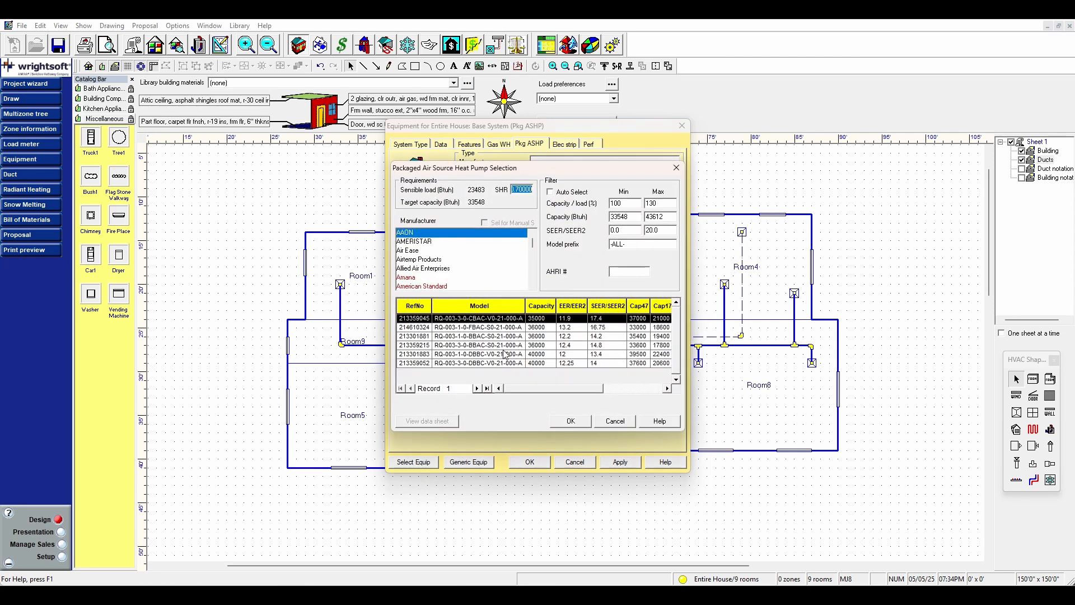
left_click(475, 242)
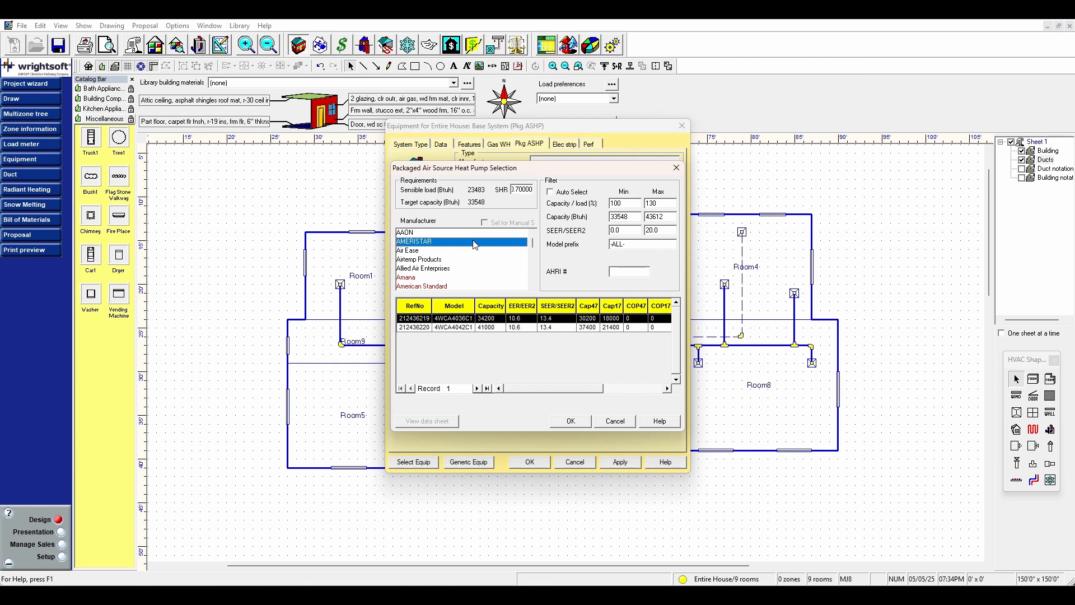
left_click(470, 257)
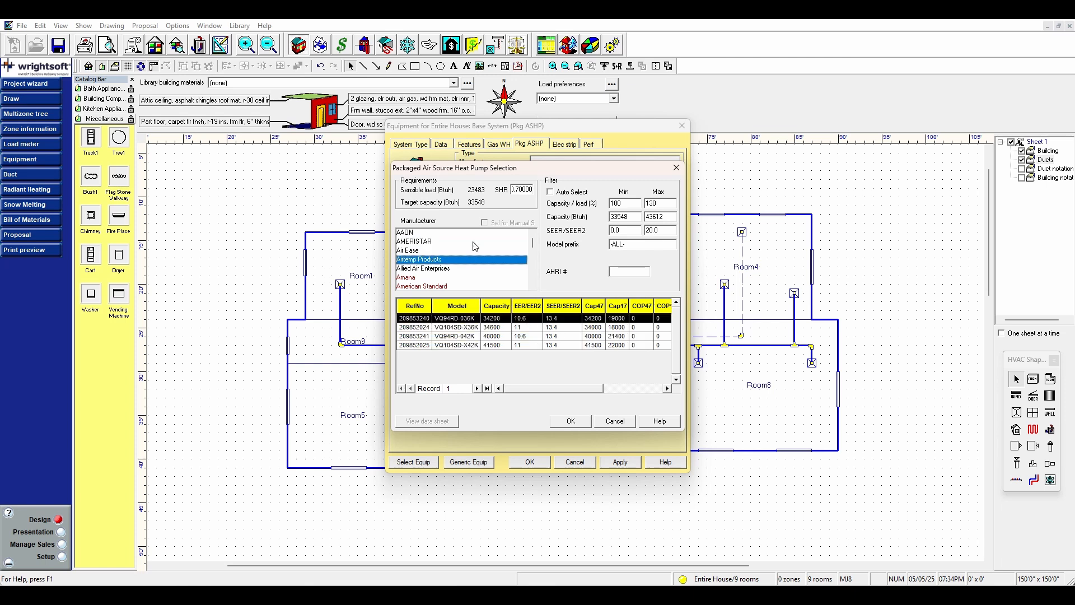
left_click(474, 242)
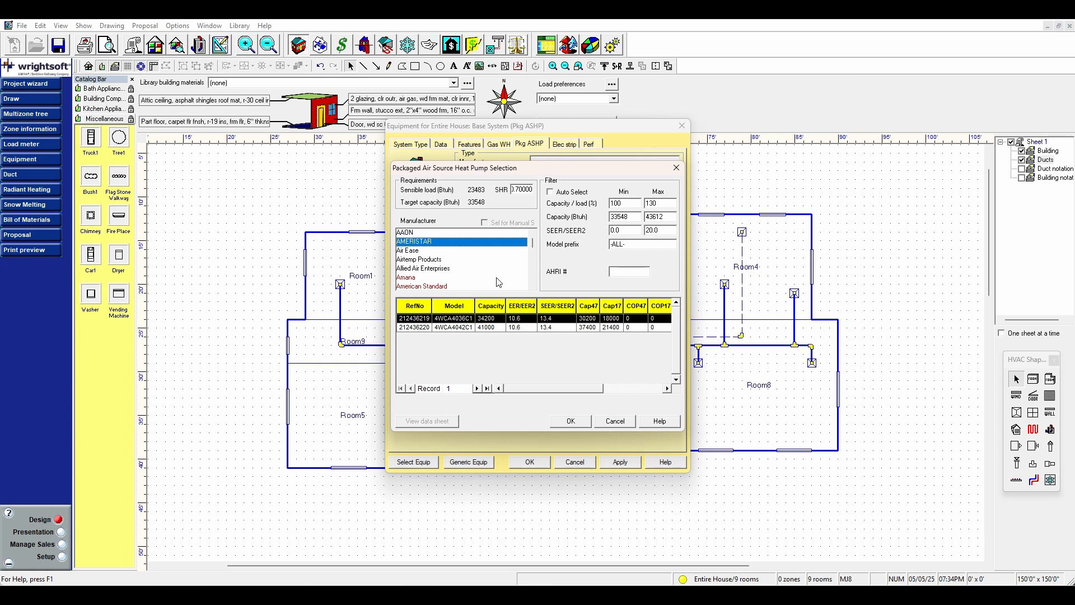
scroll(498, 282, "down", 2)
scroll(498, 283, "down", 5)
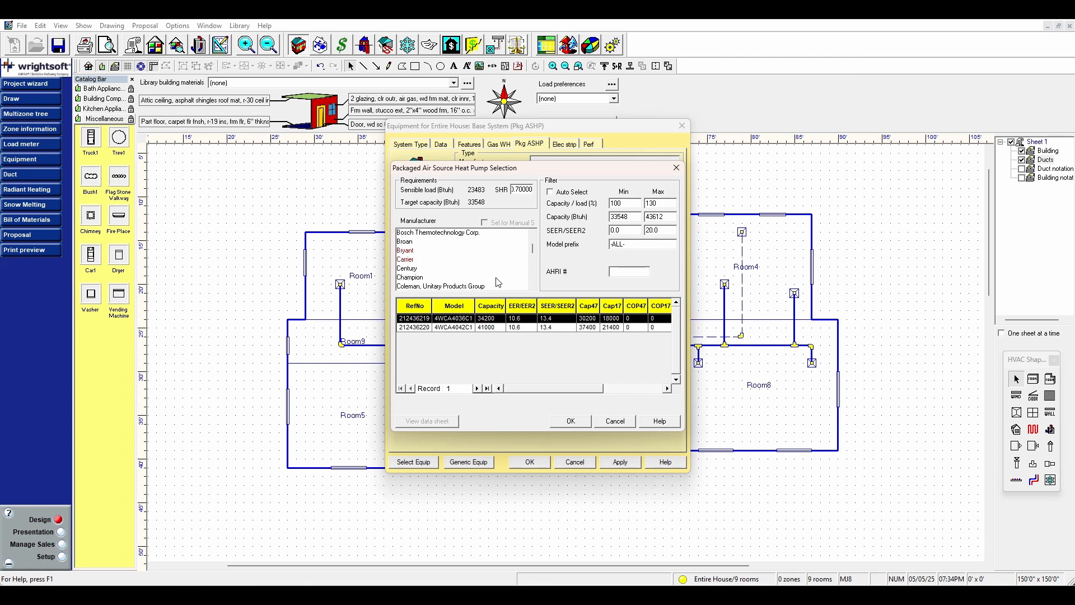